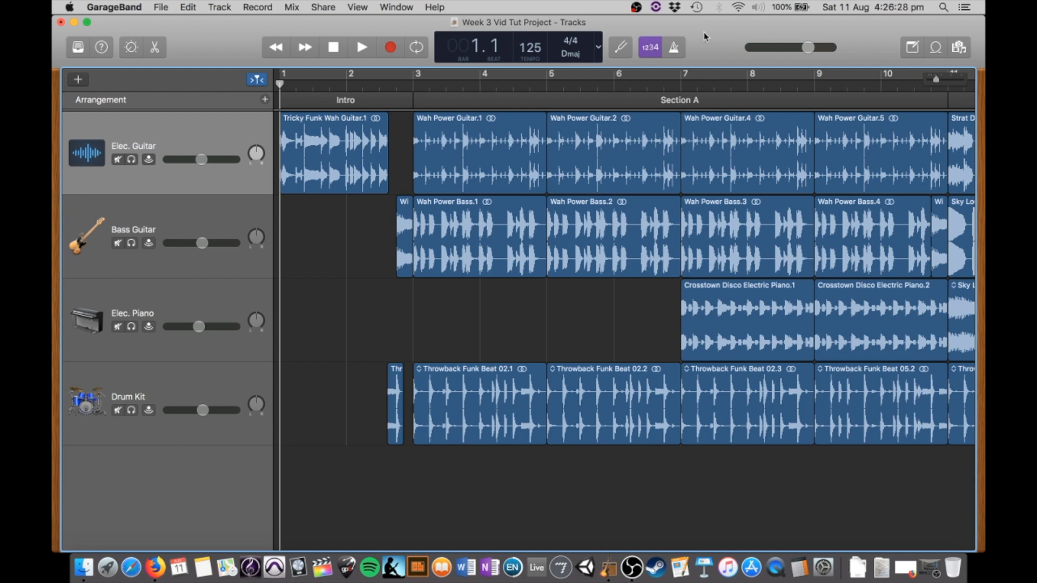
Step: Nudge the volume of the Elec. Guitar track slightly around -6.0 dB
{"action": "key", "text": "space"}
{"action": "left_click", "coordinate": [201, 159]}
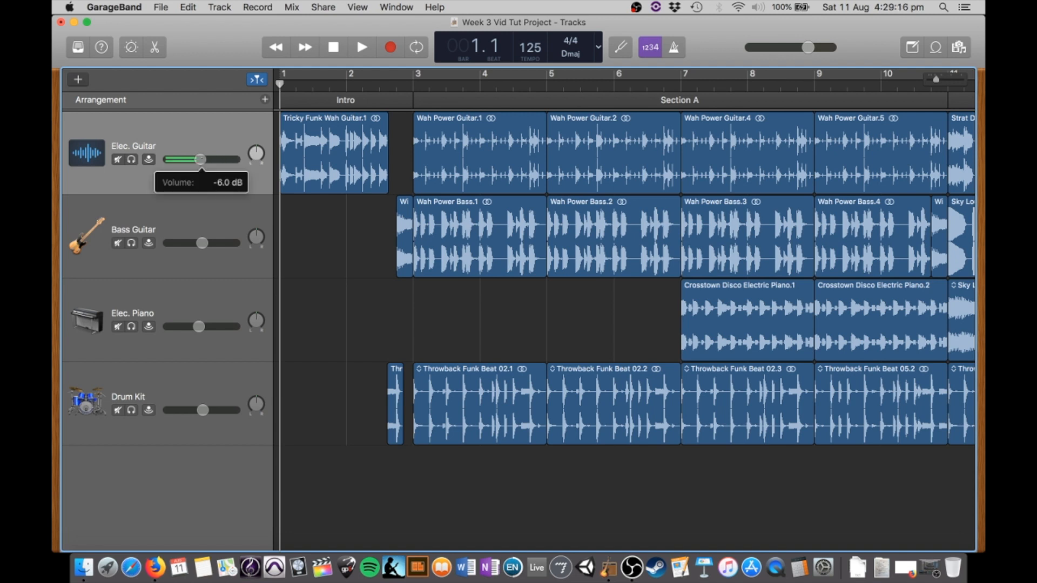
{"action": "left_click_drag", "start_coordinate": [200, 159], "coordinate": [202, 159]}
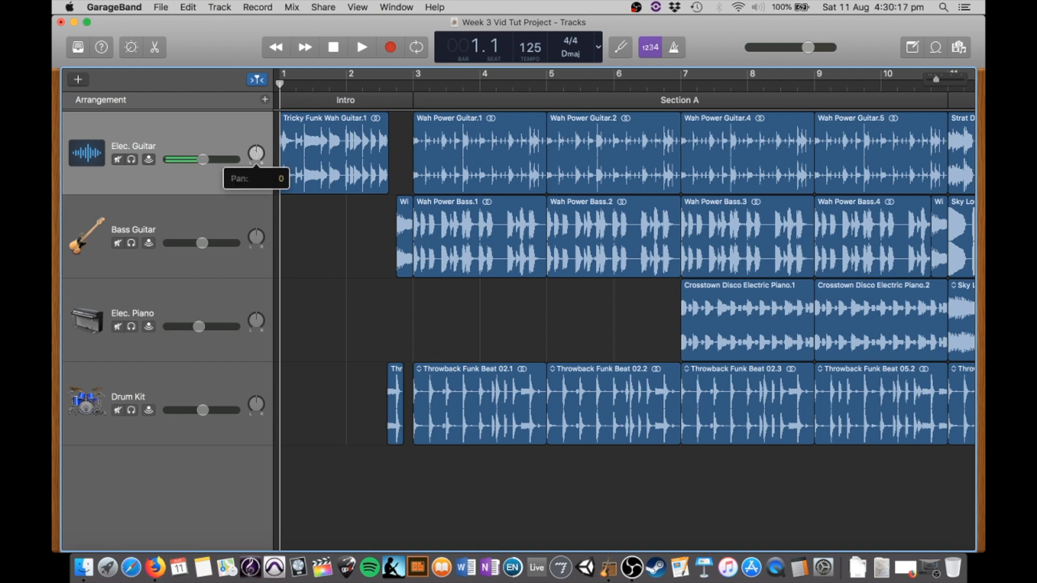
Step: Try panning the Elec. Guitar track towards the right channel and return it to centre
{"action": "mouse_move", "coordinate": [256, 153]}
{"action": "left_mouse_down"}
{"action": "mouse_move", "coordinate": [257, 179]}
{"action": "mouse_move", "coordinate": [257, 142]}
{"action": "left_mouse_up"}
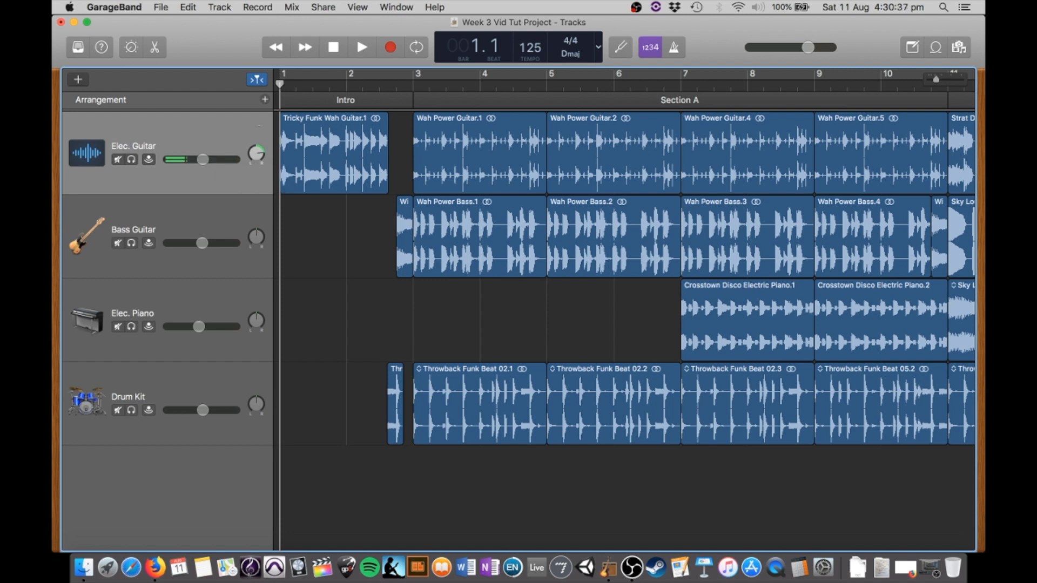
{"action": "left_click_drag", "start_coordinate": [256, 154], "coordinate": [257, 141]}
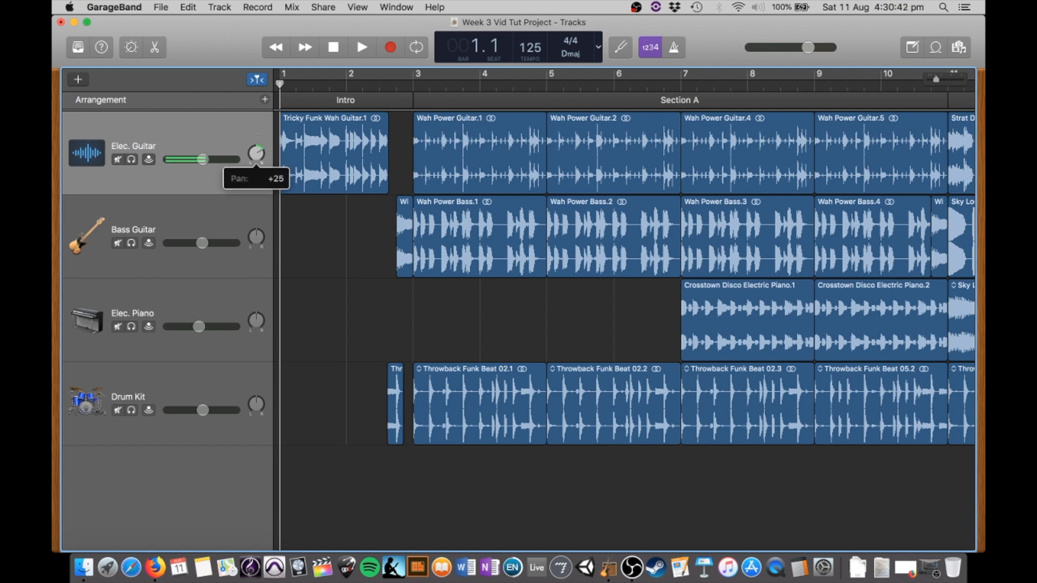
{"action": "left_click_drag", "start_coordinate": [256, 141], "coordinate": [257, 158]}
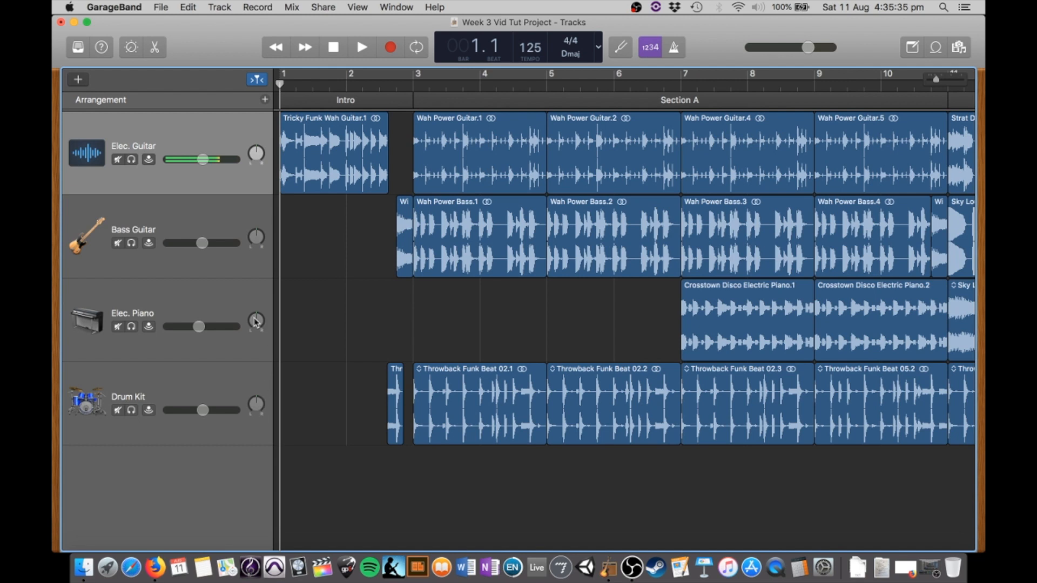
Step: Pan the Elec. Piano track slightly left and the Elec. Guitar track slightly right
{"action": "left_click_drag", "start_coordinate": [256, 321], "coordinate": [256, 329]}
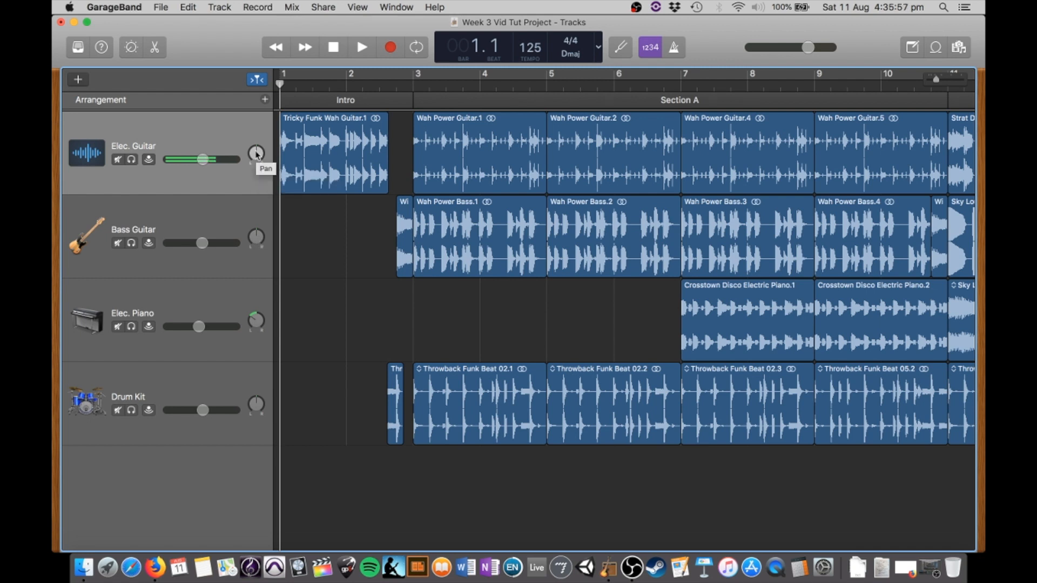
{"action": "left_click_drag", "start_coordinate": [257, 155], "coordinate": [257, 149]}
Step: Try raising the volume of all four tracks, with Bass Guitar at about +1.4 dB and Elec. Piano raised the furthest
{"action": "left_click_drag", "start_coordinate": [203, 159], "coordinate": [219, 159]}
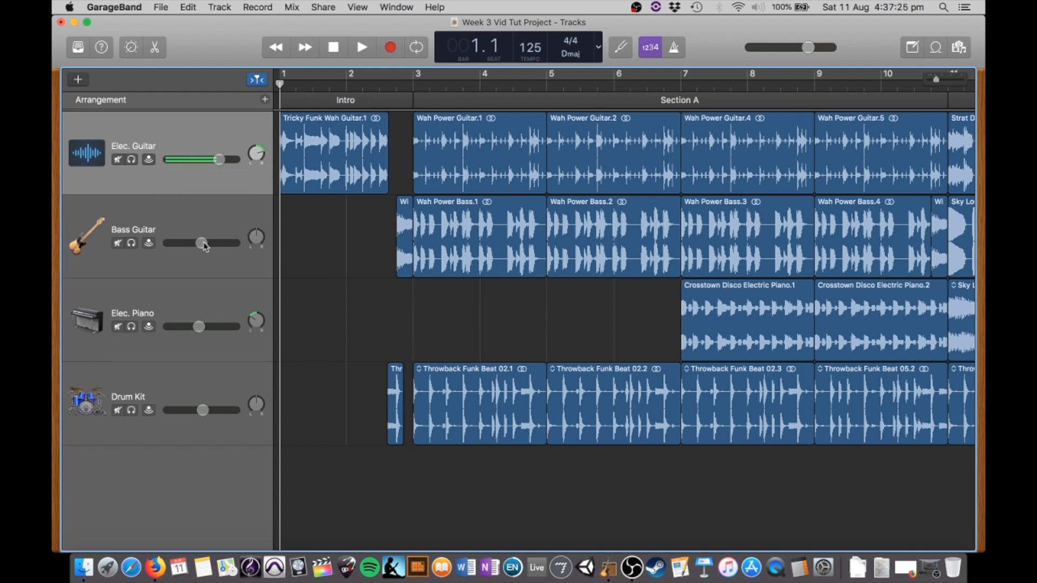
{"action": "left_click_drag", "start_coordinate": [205, 246], "coordinate": [223, 246]}
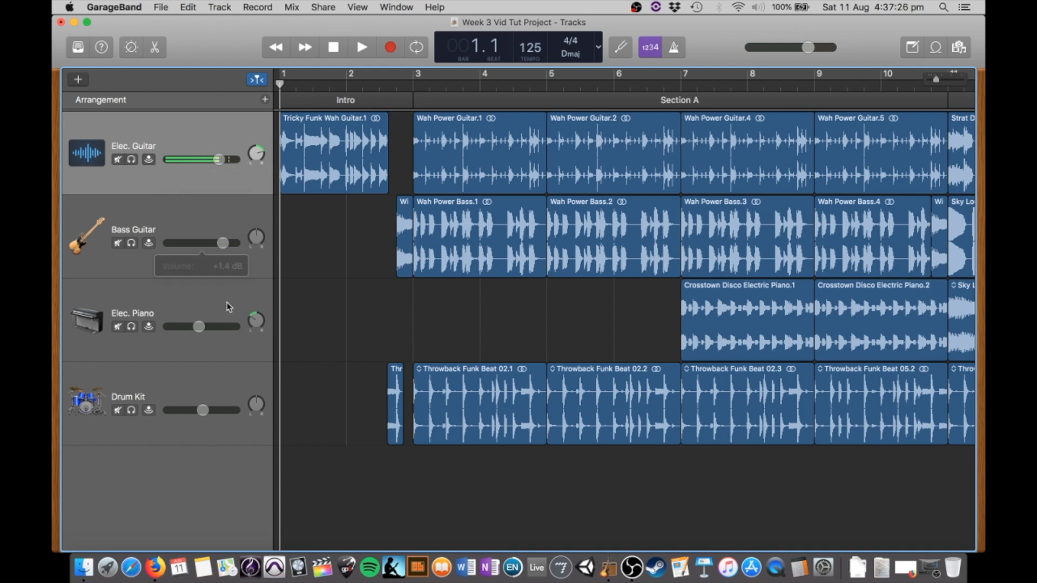
{"action": "left_click_drag", "start_coordinate": [199, 327], "coordinate": [216, 326]}
{"action": "left_click_drag", "start_coordinate": [202, 409], "coordinate": [209, 410]}
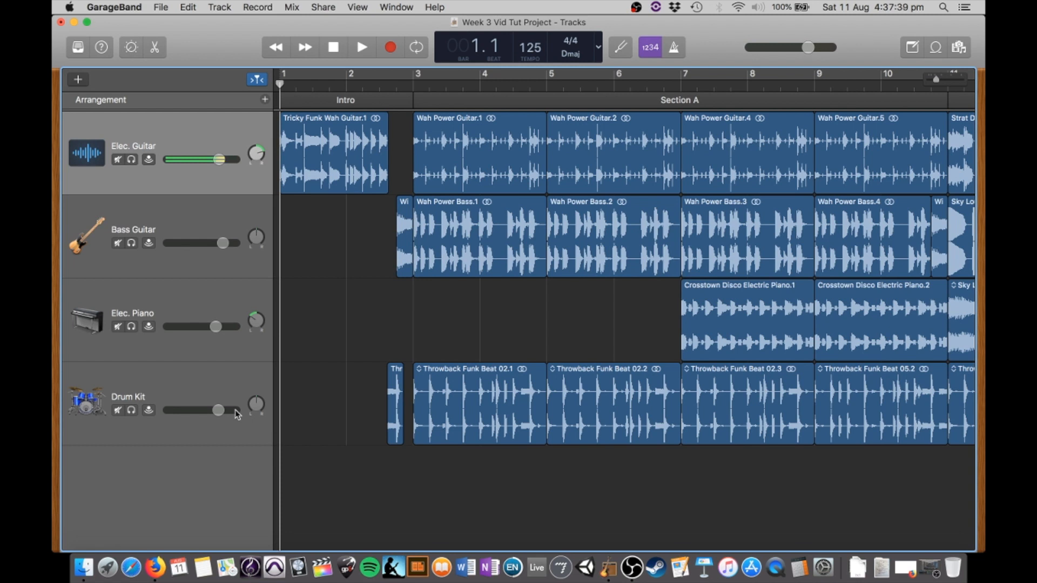
{"action": "left_click_drag", "start_coordinate": [215, 328], "coordinate": [229, 328]}
Step: Lower all four track volumes to roughly matching moderate levels, with Bass Guitar at about -4.8 dB
{"action": "left_click_drag", "start_coordinate": [219, 159], "coordinate": [204, 160]}
{"action": "left_click_drag", "start_coordinate": [222, 243], "coordinate": [203, 243]}
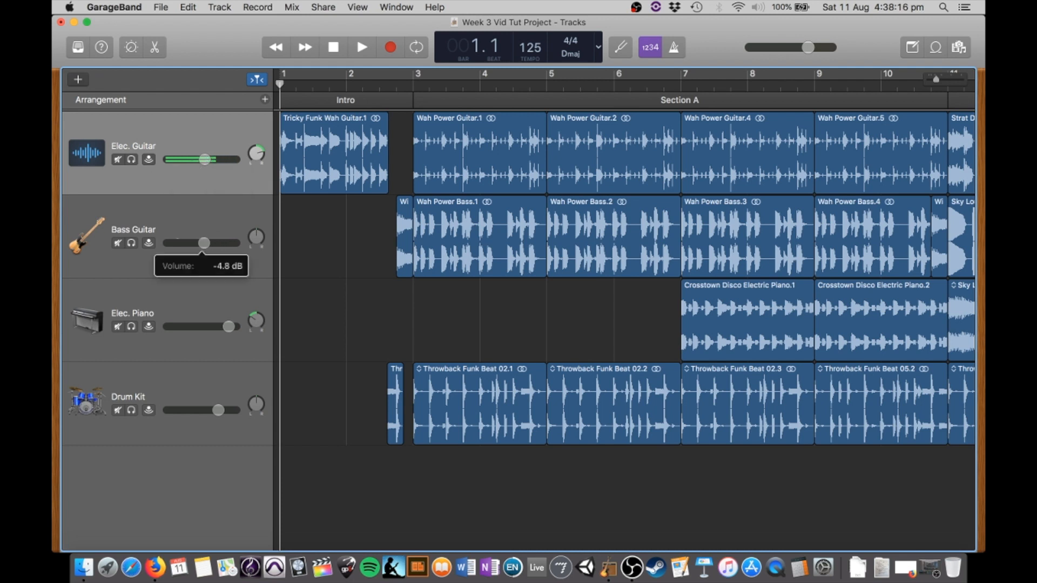
{"action": "left_click_drag", "start_coordinate": [228, 327], "coordinate": [218, 327]}
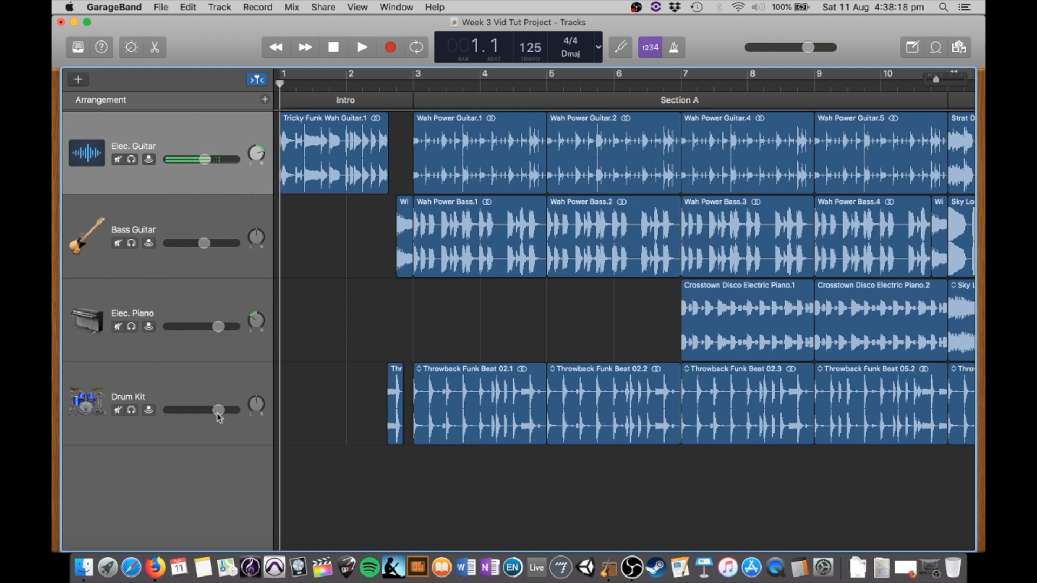
{"action": "left_click_drag", "start_coordinate": [218, 410], "coordinate": [201, 410]}
{"action": "left_click_drag", "start_coordinate": [218, 327], "coordinate": [203, 327]}
Step: Mute the Elec. Guitar track, play the mix briefly from bar 3, and unmute the track
{"action": "left_click", "coordinate": [118, 160]}
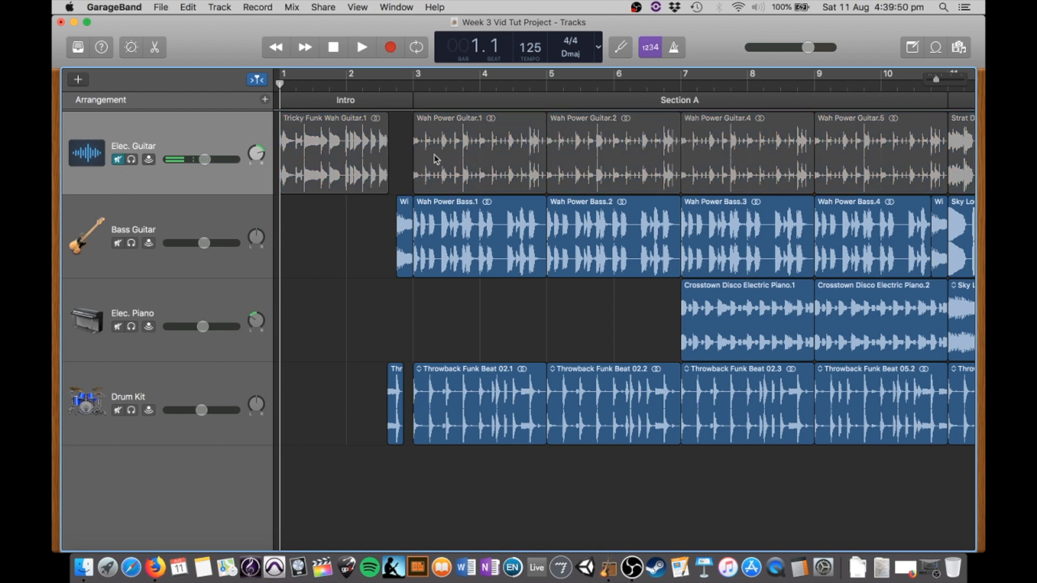
{"action": "left_click", "coordinate": [413, 84]}
{"action": "key", "text": "space"}
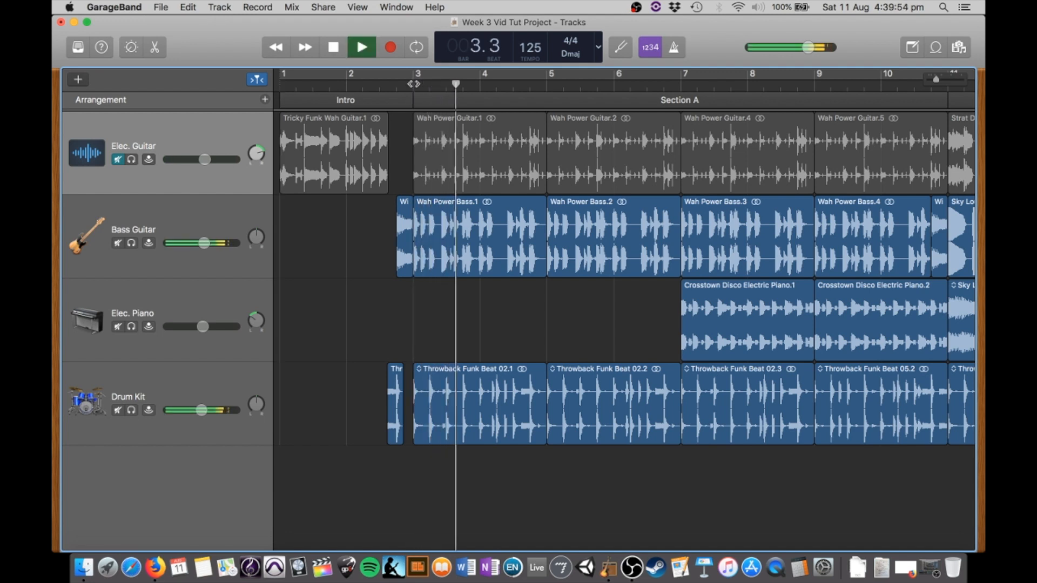
{"action": "key", "text": "space"}
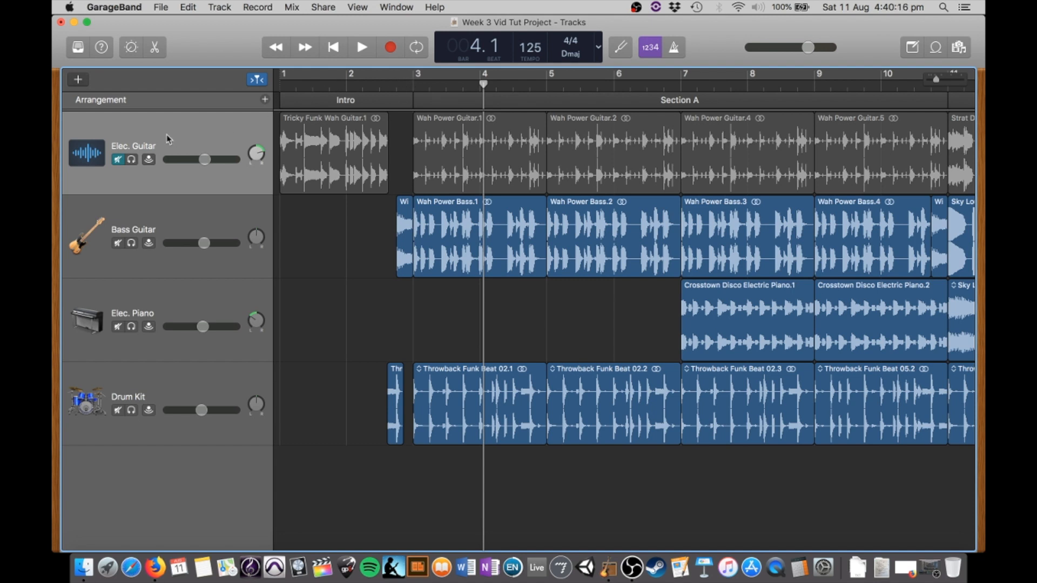
{"action": "left_click", "coordinate": [118, 160]}
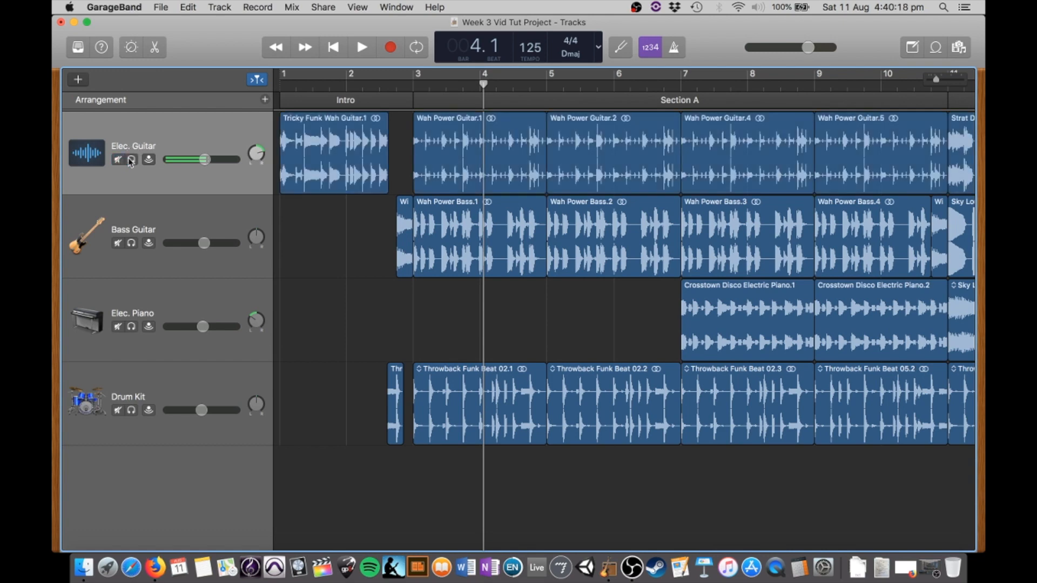
Step: Solo the Elec. Guitar and Bass Guitar tracks, play them briefly from bar 3, and turn both solos off
{"action": "left_click", "coordinate": [131, 159]}
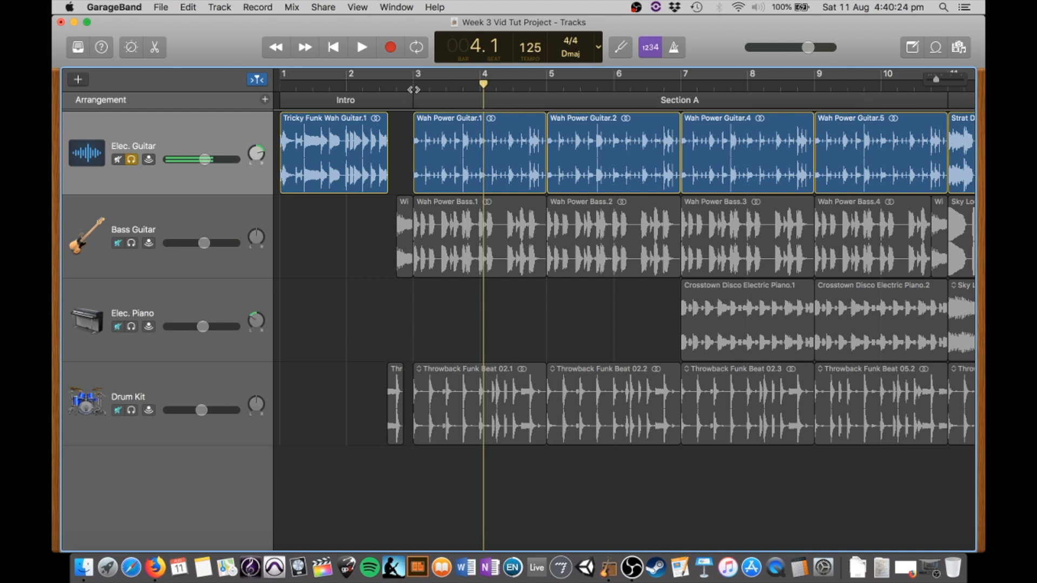
{"action": "left_click", "coordinate": [132, 243]}
{"action": "left_click", "coordinate": [414, 88]}
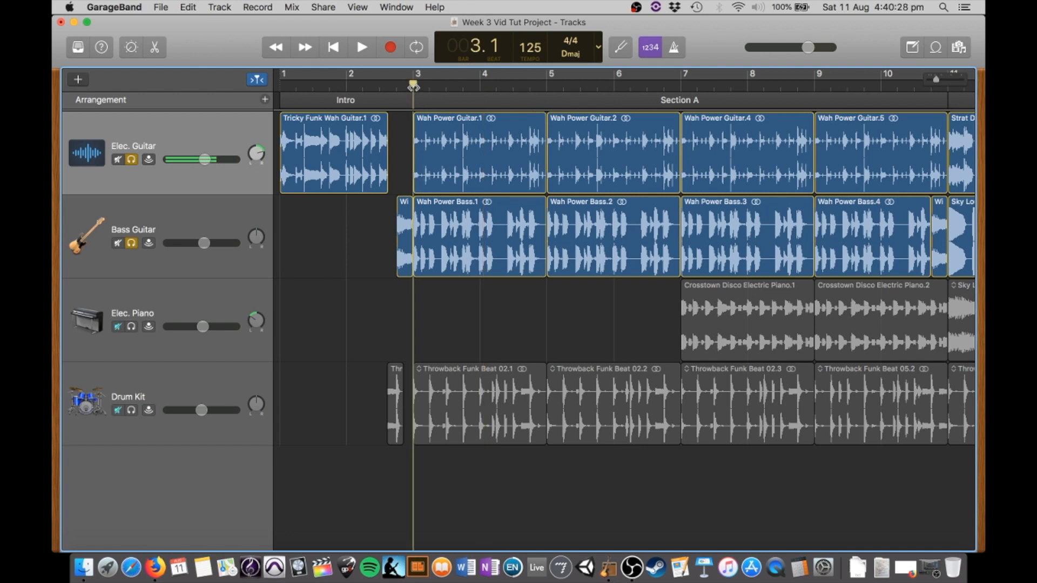
{"action": "key", "text": "space"}
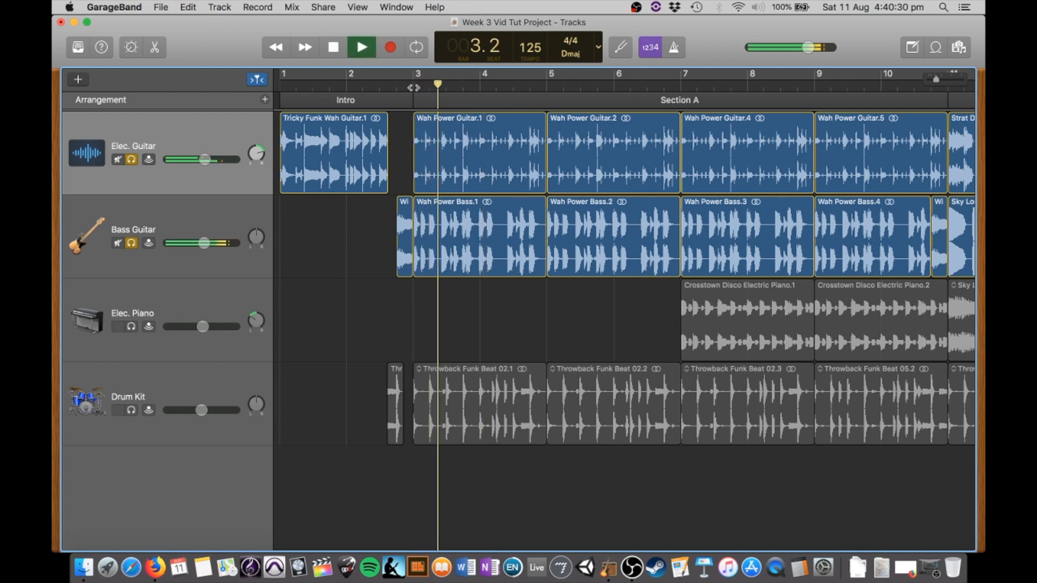
{"action": "key", "text": "space"}
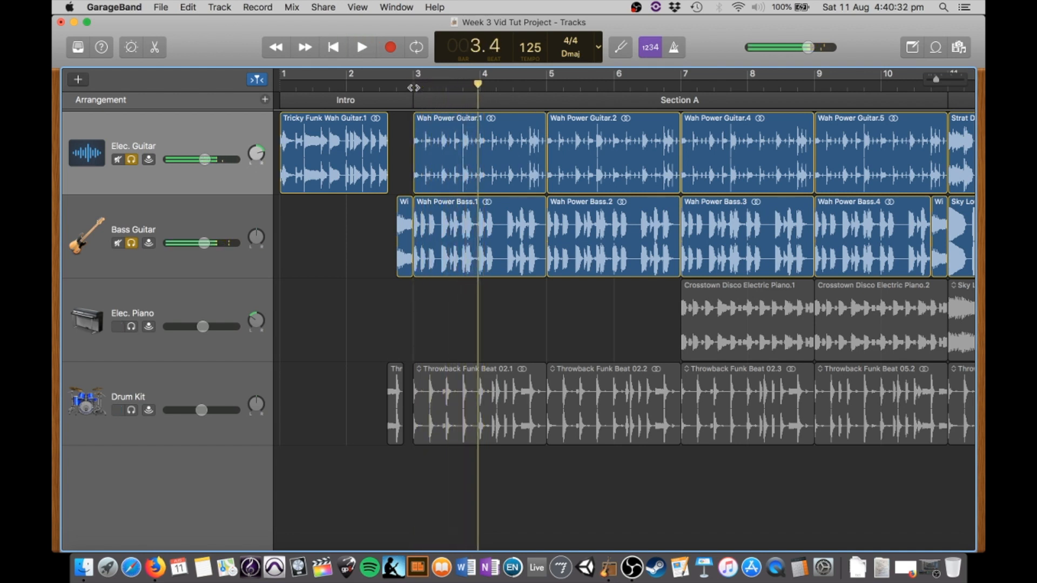
{"action": "left_click", "coordinate": [131, 243]}
{"action": "left_click", "coordinate": [132, 160]}
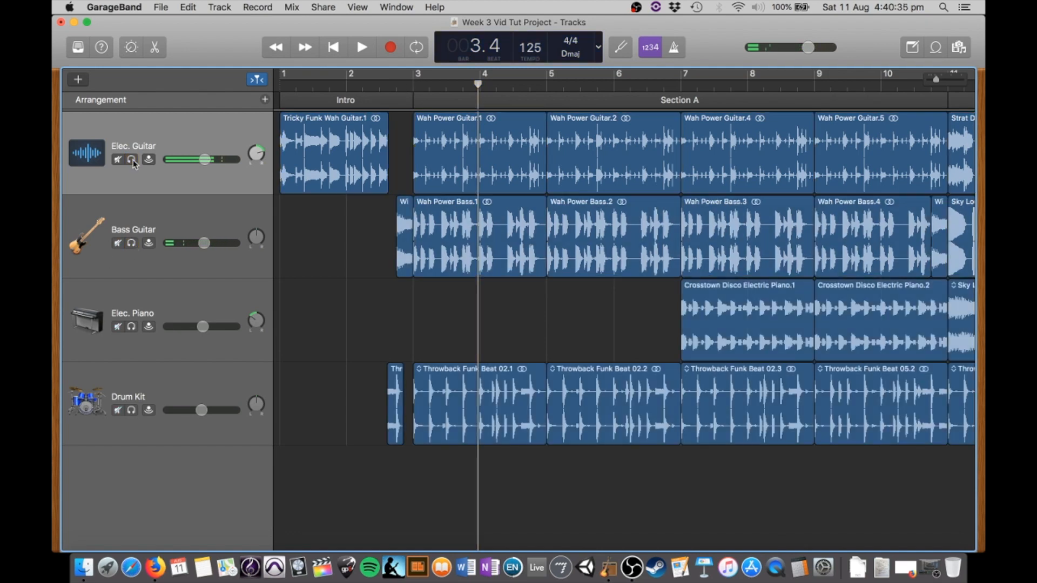
Step: Compare the mix from bar 3 with the Drum Kit track muted and unmuted
{"action": "left_click", "coordinate": [117, 410]}
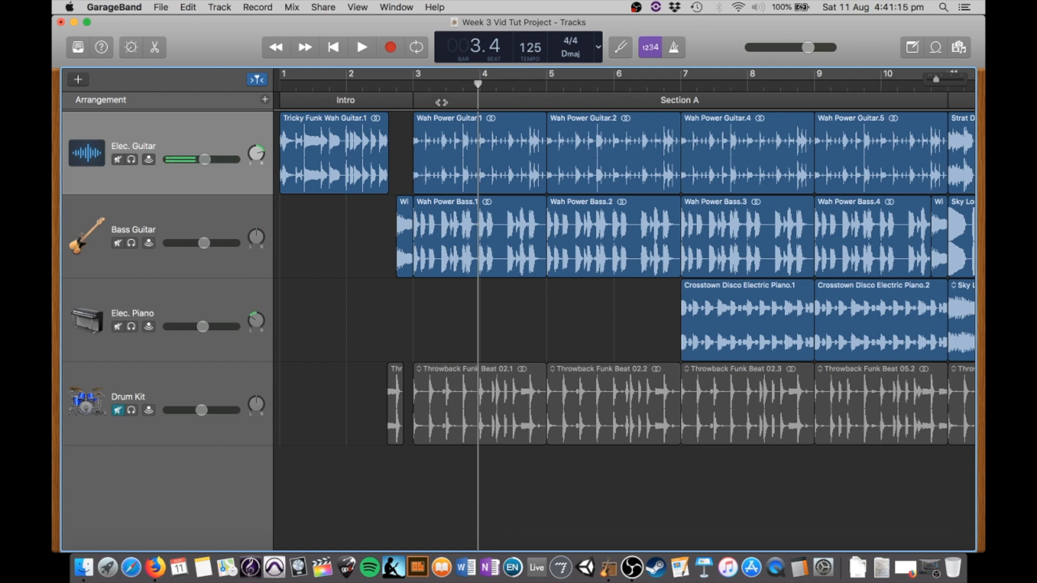
{"action": "left_click", "coordinate": [418, 84]}
{"action": "key", "text": "space"}
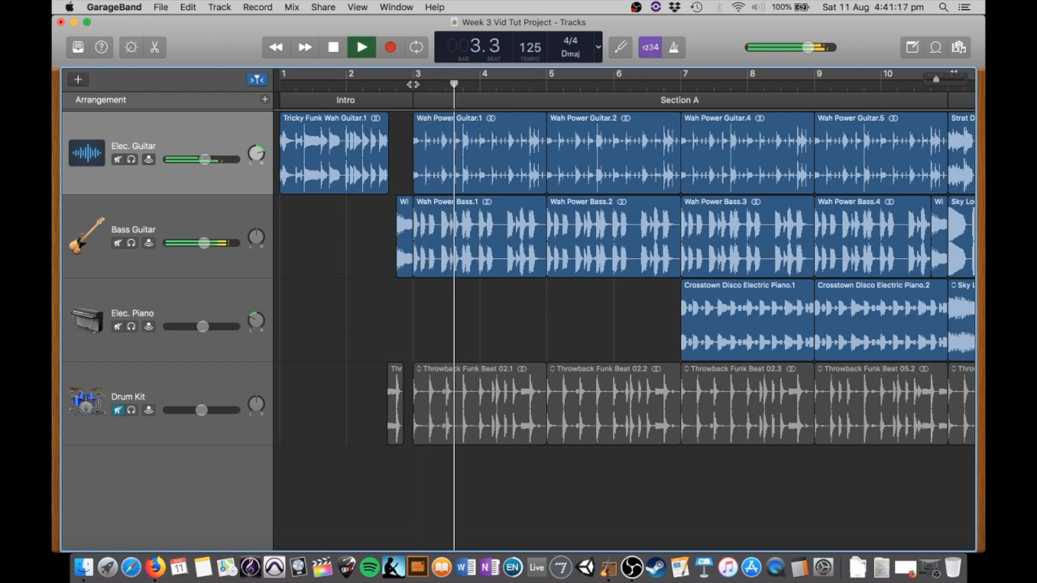
{"action": "key", "text": "space"}
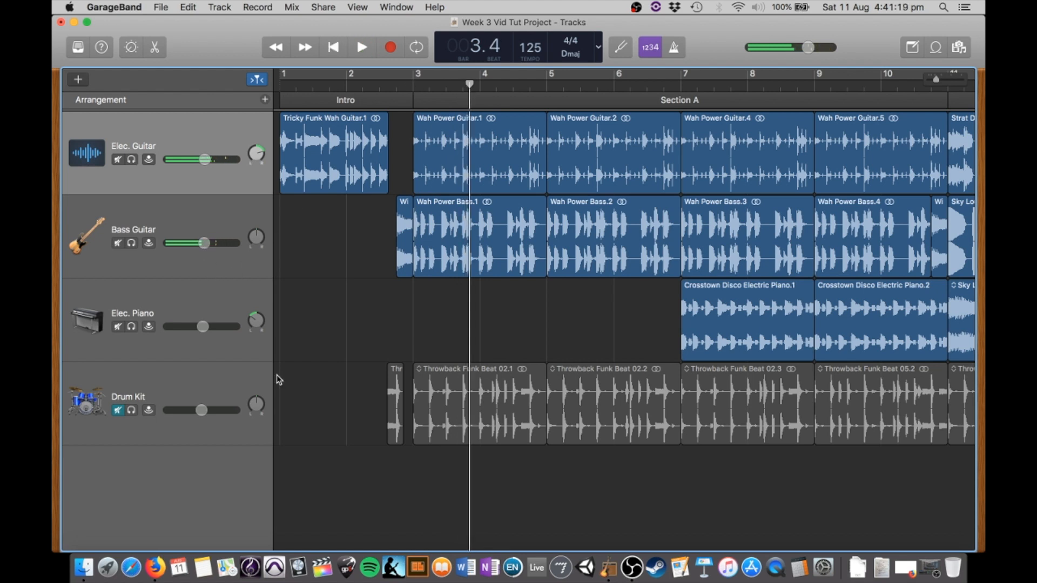
{"action": "left_click", "coordinate": [118, 411]}
{"action": "key", "text": "space"}
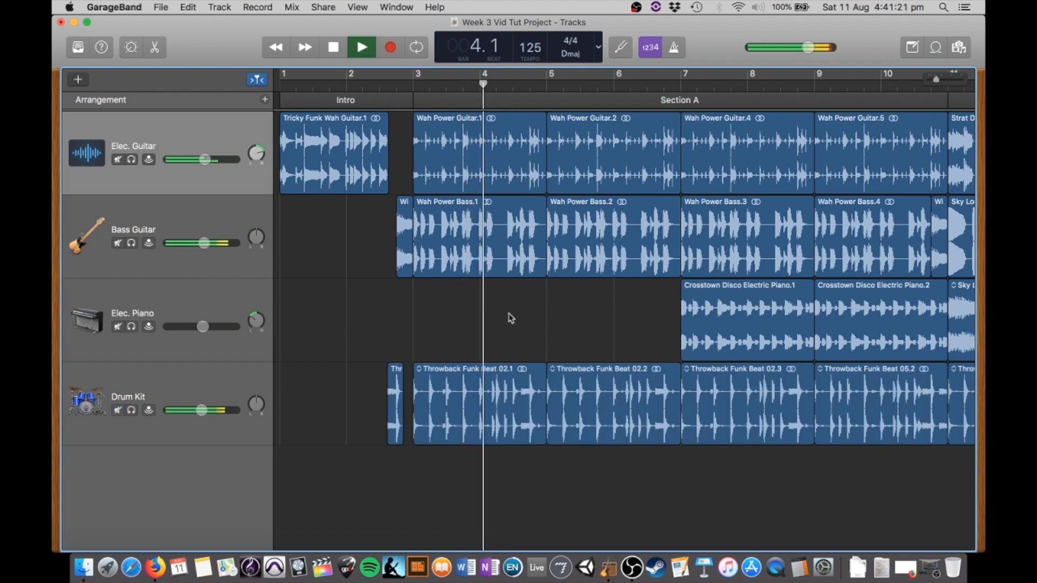
{"action": "key", "text": "space"}
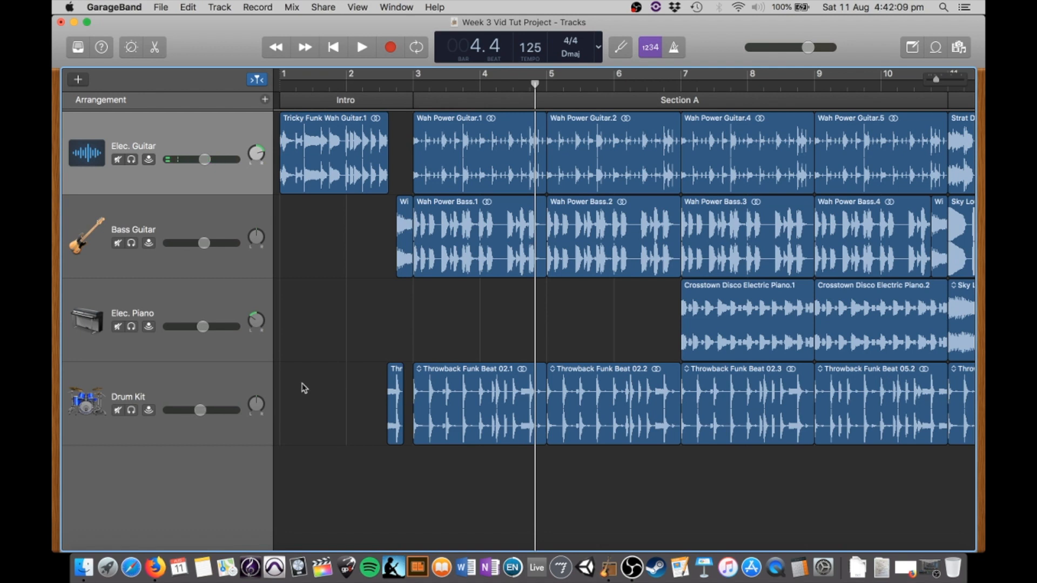
Step: Rebalance the Drum Kit by cutting its volume to -∞ dB and raising it to a moderate level during playback from bar 3
{"action": "left_click_drag", "start_coordinate": [202, 410], "coordinate": [167, 410]}
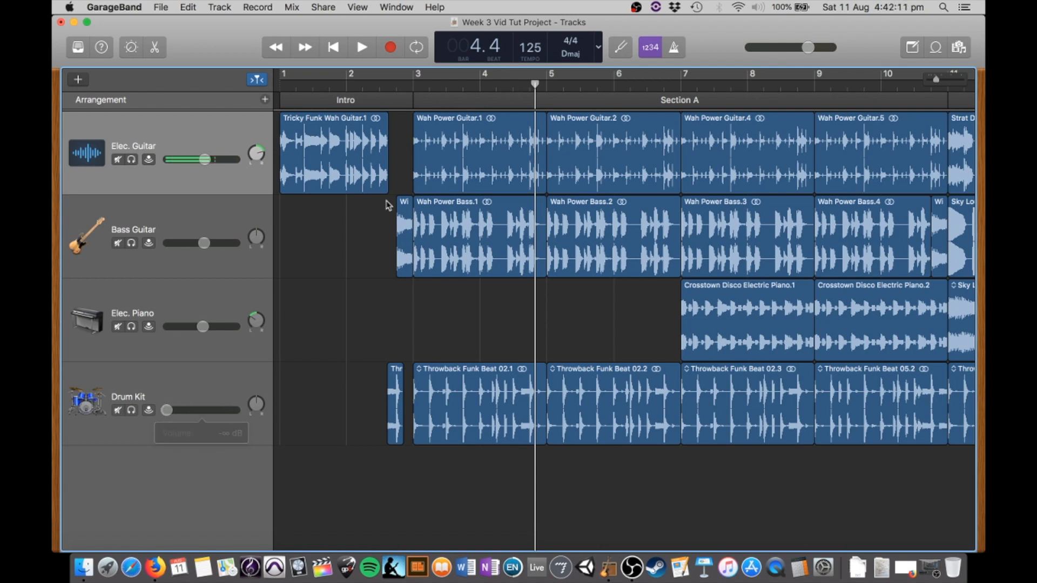
{"action": "left_click", "coordinate": [414, 86]}
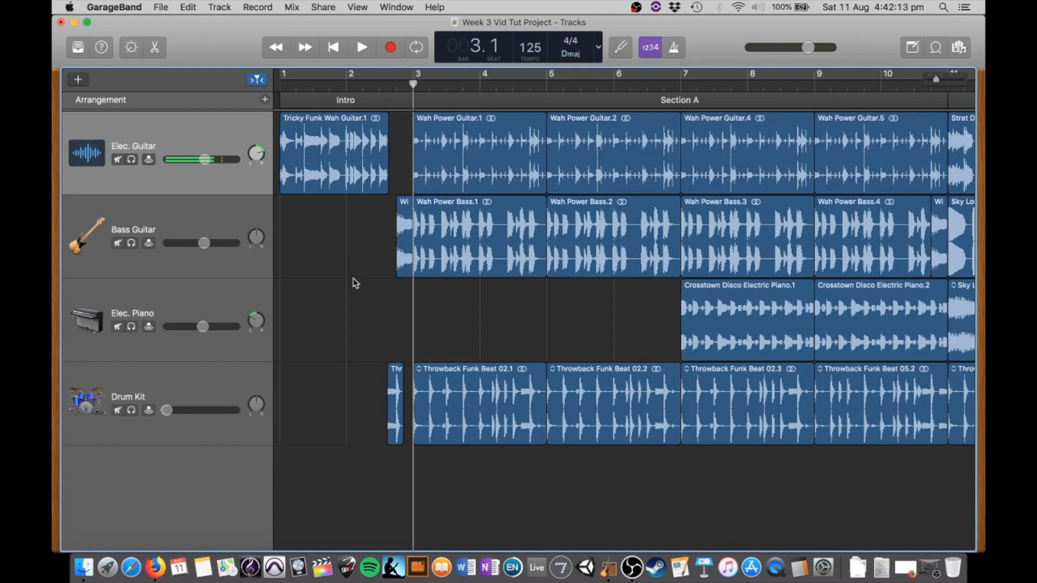
{"action": "key", "text": "space"}
{"action": "mouse_move", "coordinate": [167, 409]}
{"action": "left_click_drag", "start_coordinate": [167, 410], "coordinate": [209, 410]}
{"action": "key", "text": "space"}
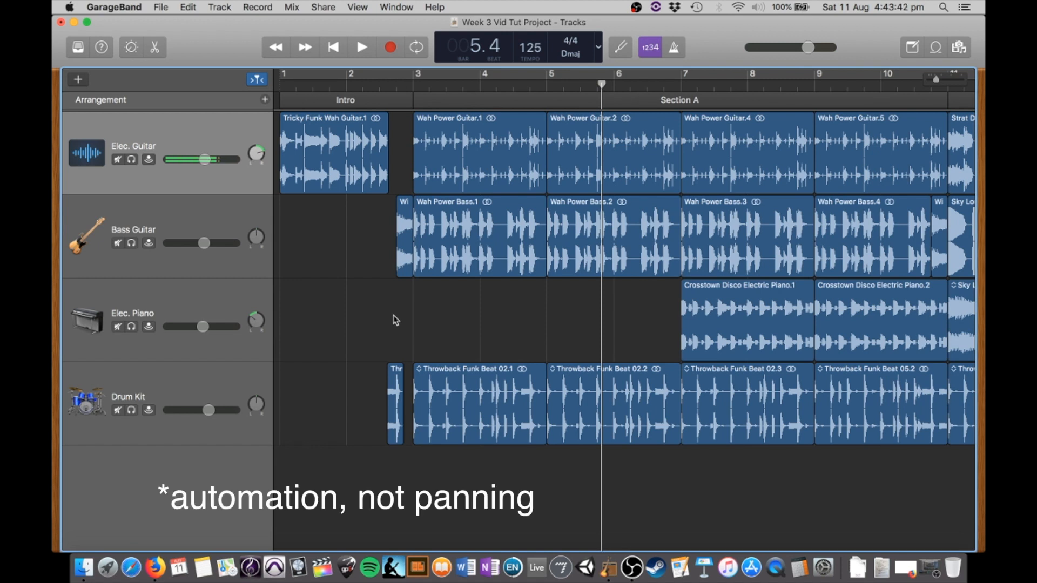
Step: Show the volume automation lanes on the tracks
{"action": "left_click", "coordinate": [291, 7]}
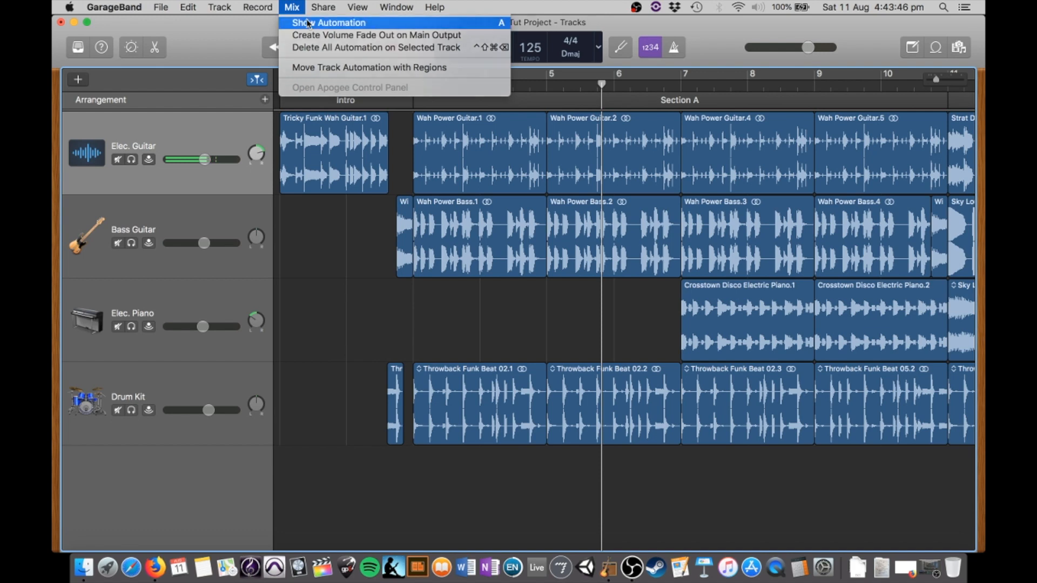
{"action": "left_click", "coordinate": [309, 23]}
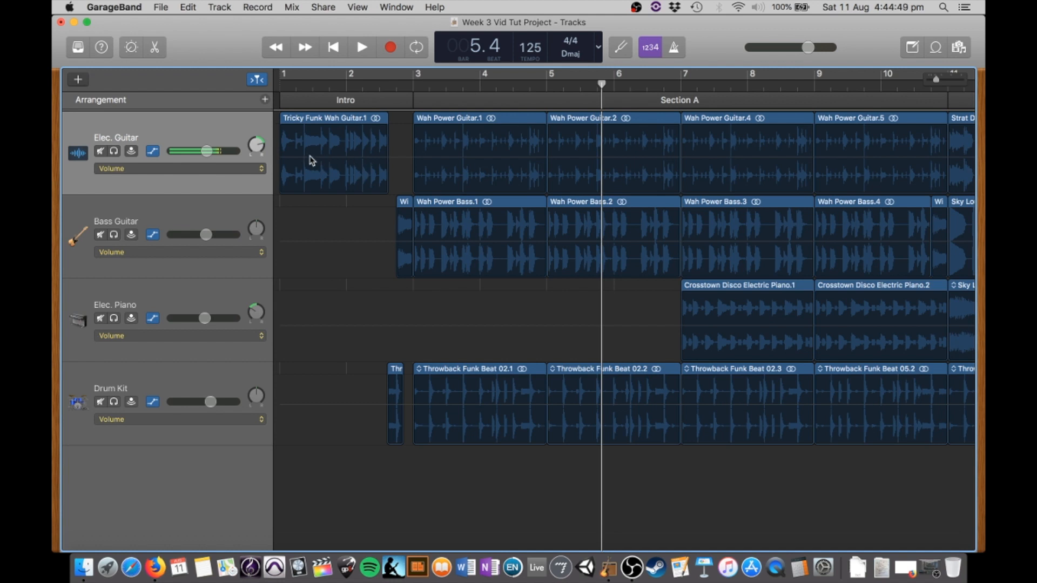
{"action": "key", "text": "a"}
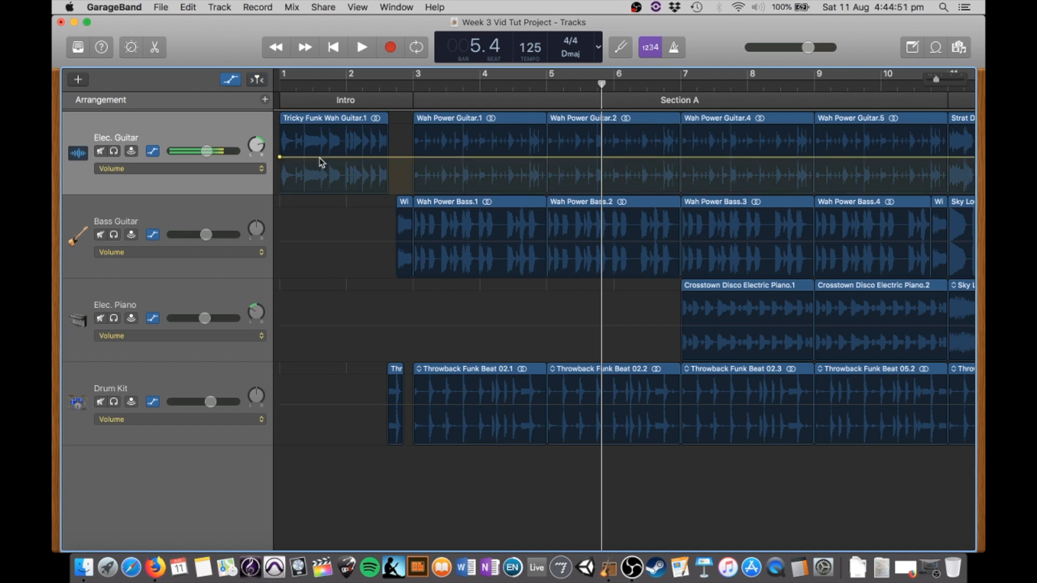
Step: Add three volume automation points to the Elec. Guitar track around the Intro's end and raise the middle one into a peak
{"action": "left_click", "coordinate": [328, 157]}
{"action": "left_click", "coordinate": [389, 157]}
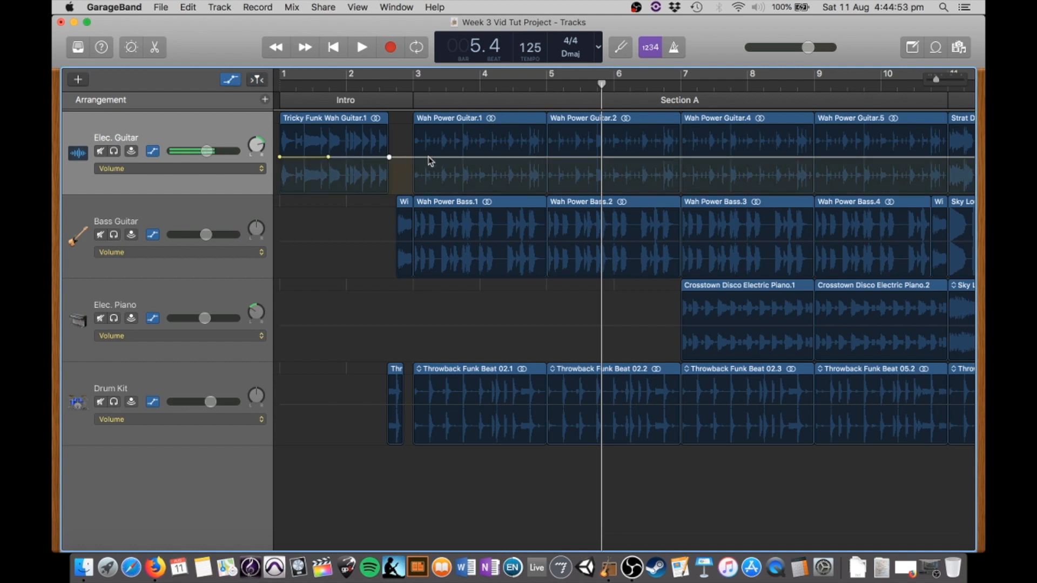
{"action": "left_click", "coordinate": [440, 157]}
{"action": "mouse_move", "coordinate": [389, 157]}
{"action": "left_mouse_down"}
{"action": "mouse_move", "coordinate": [389, 142]}
{"action": "mouse_move", "coordinate": [389, 185]}
{"action": "mouse_move", "coordinate": [390, 142]}
{"action": "left_mouse_up"}
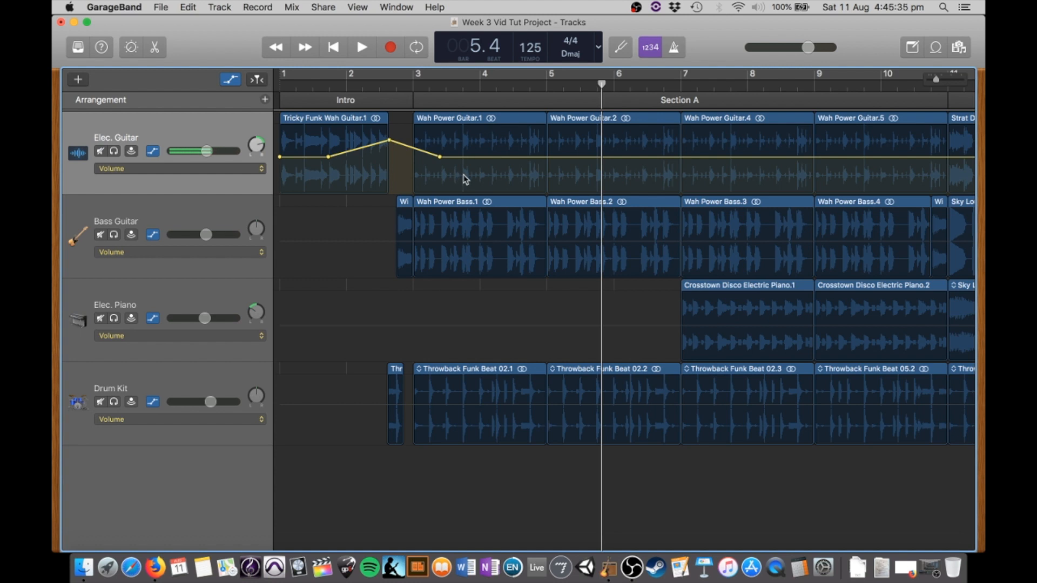
Step: Select all the volume automation points on the Elec. Guitar track and delete them
{"action": "left_click_drag", "start_coordinate": [464, 180], "coordinate": [272, 133]}
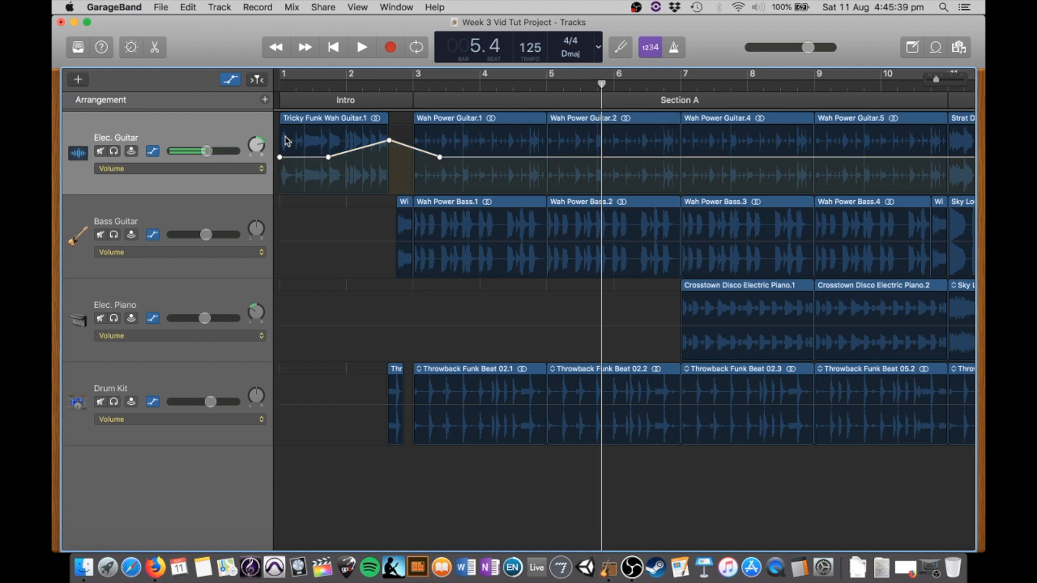
{"action": "key", "text": "Delete"}
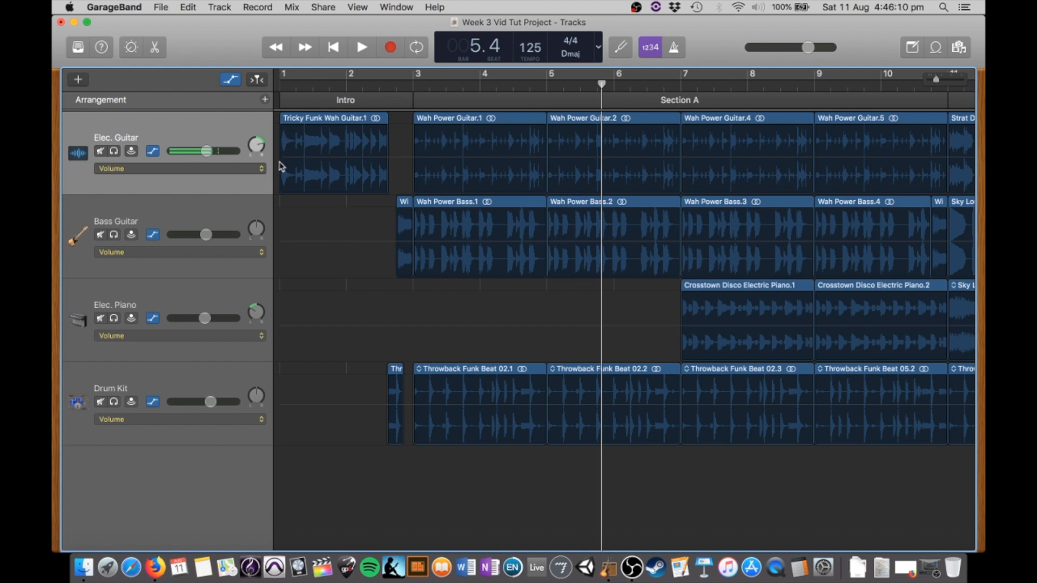
Step: Create a volume fade-in on the Elec. Guitar track, rising from silence at bar 1 to its normal level just before bar 2
{"action": "left_click", "coordinate": [283, 162]}
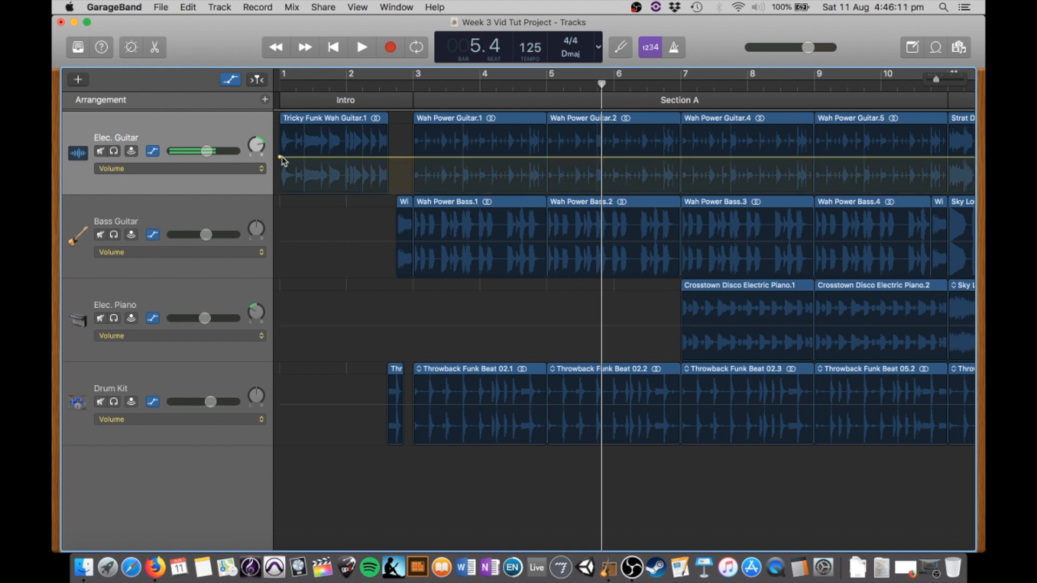
{"action": "left_click", "coordinate": [390, 158]}
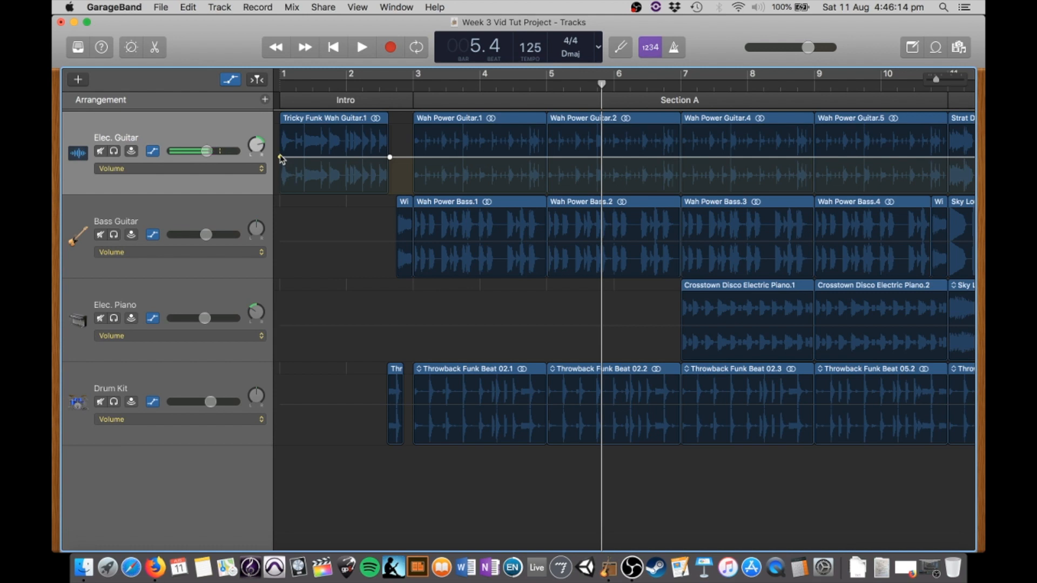
{"action": "left_click_drag", "start_coordinate": [279, 157], "coordinate": [280, 193]}
{"action": "left_click_drag", "start_coordinate": [387, 158], "coordinate": [337, 158]}
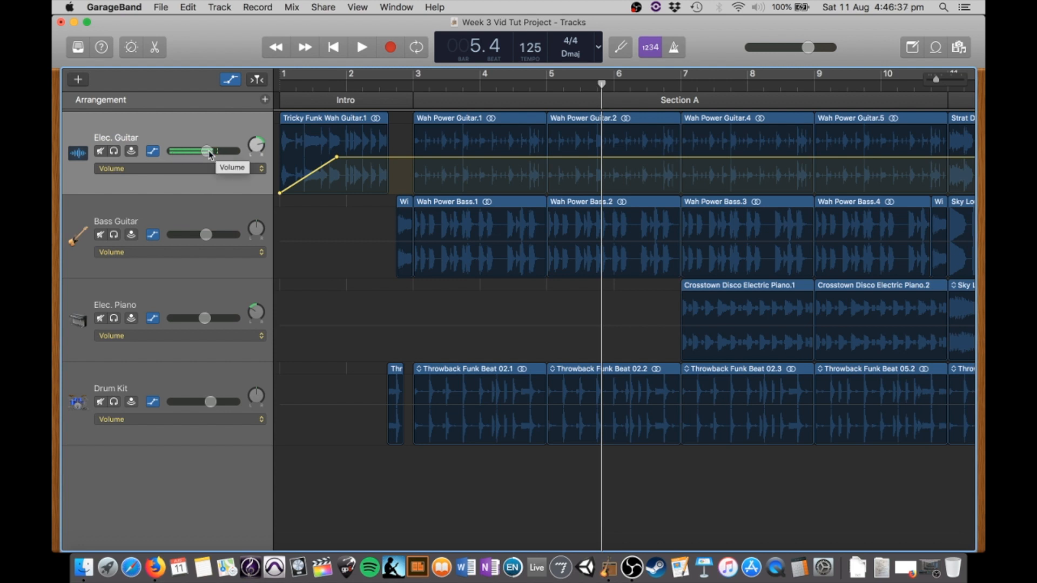
Step: Play the Intro from bar 1 to hear the Elec. Guitar fade-in
{"action": "key", "text": "Return"}
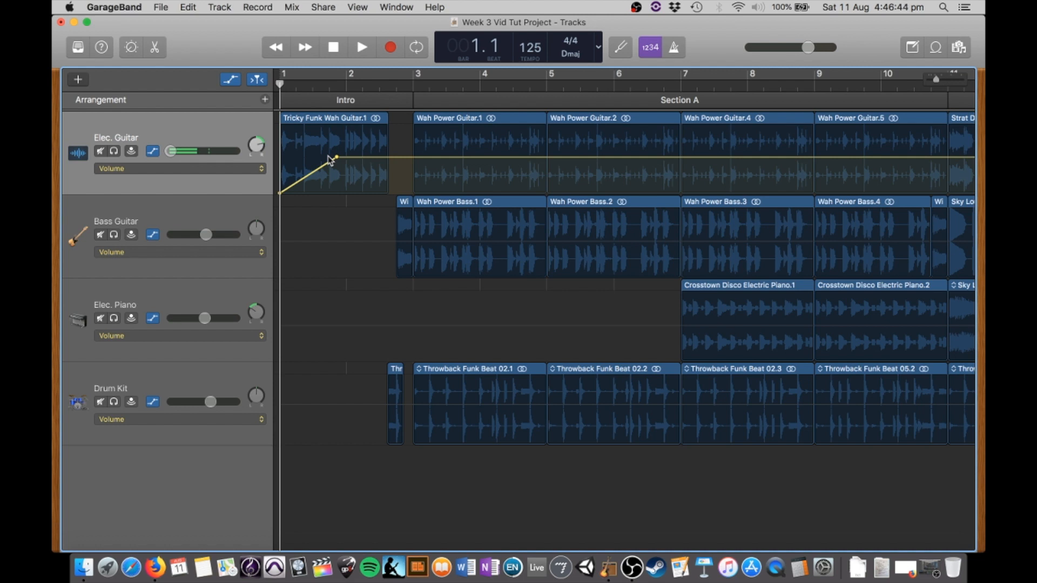
{"action": "key", "text": "space"}
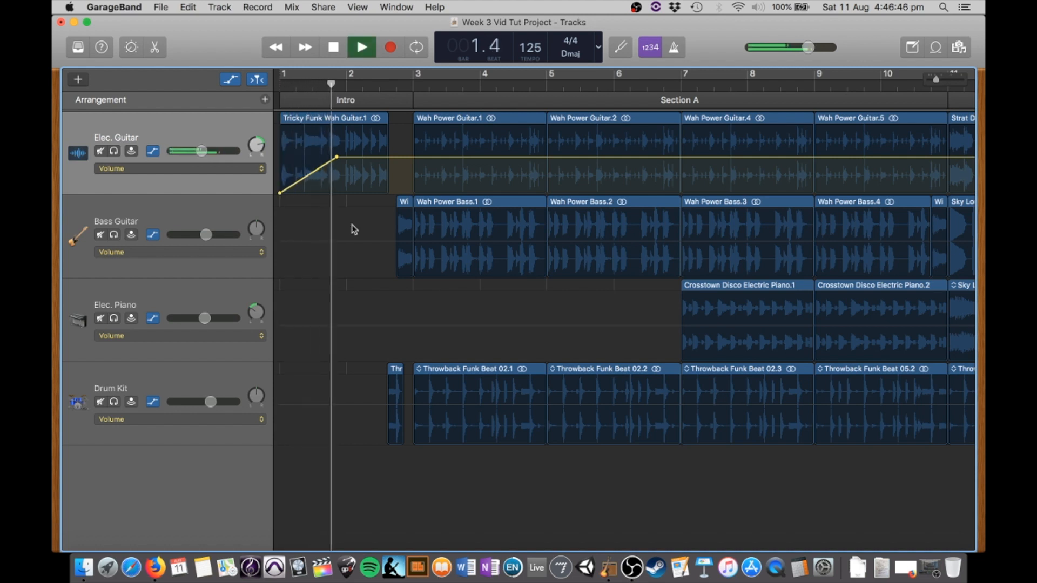
{"action": "key", "text": "space"}
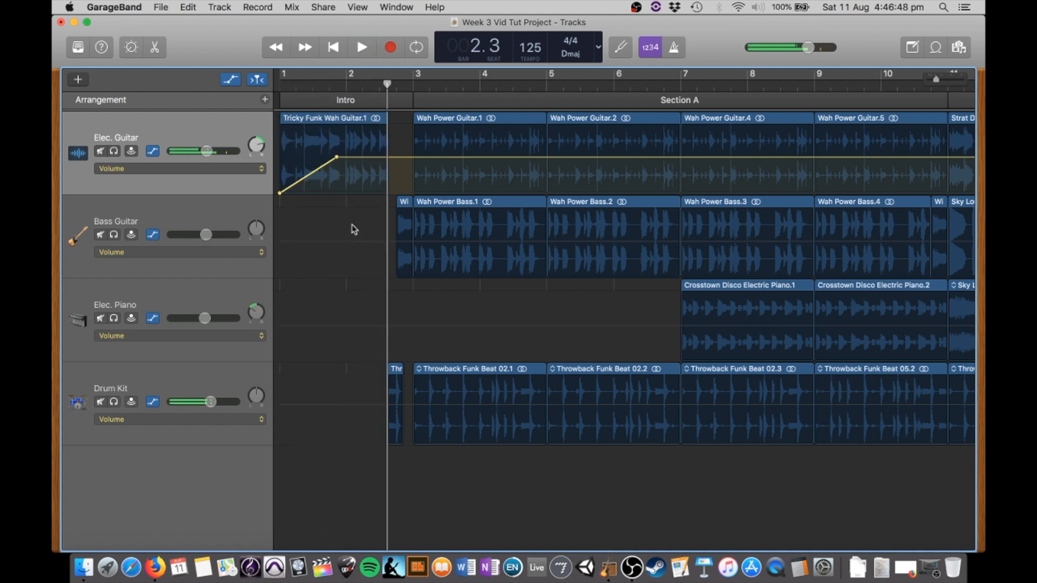
Step: Raise the Elec. Guitar's first volume point level with its second, and play the Intro from bar 1 to compare
{"action": "left_click_drag", "start_coordinate": [280, 193], "coordinate": [280, 157]}
{"action": "key", "text": "Return"}
{"action": "key", "text": "super+f"}
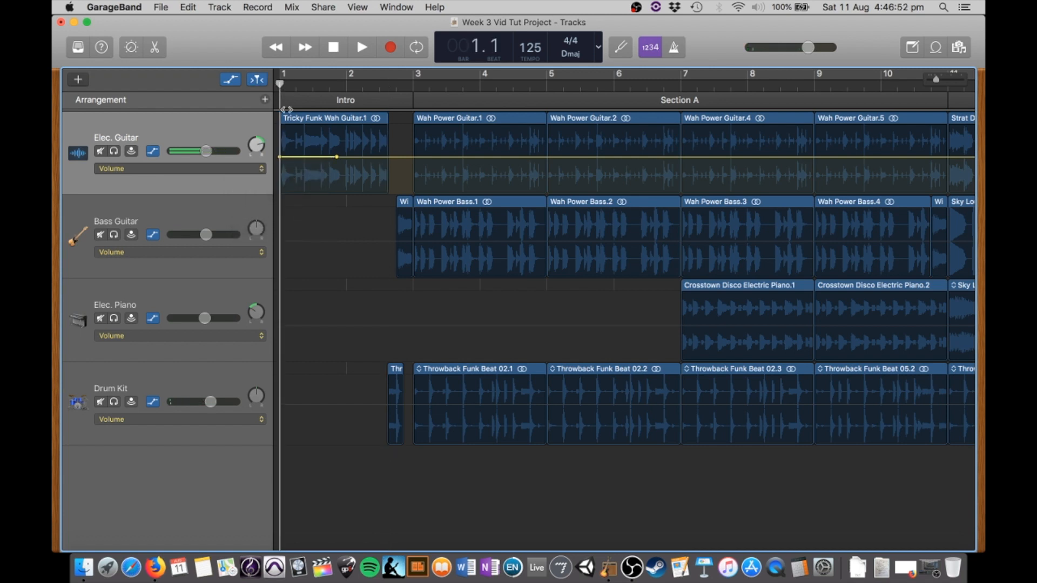
{"action": "key", "text": "space"}
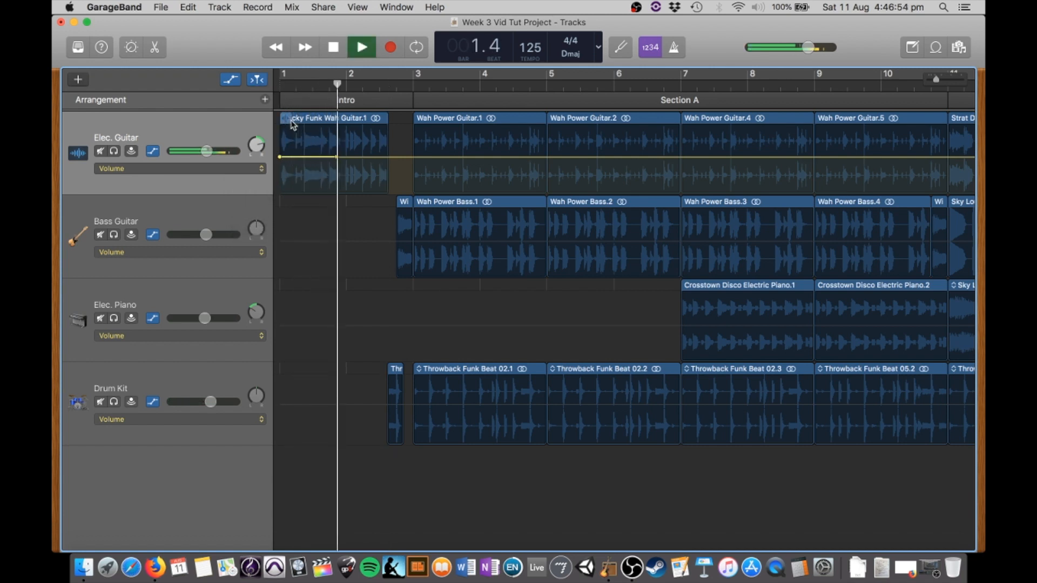
{"action": "key", "text": "space"}
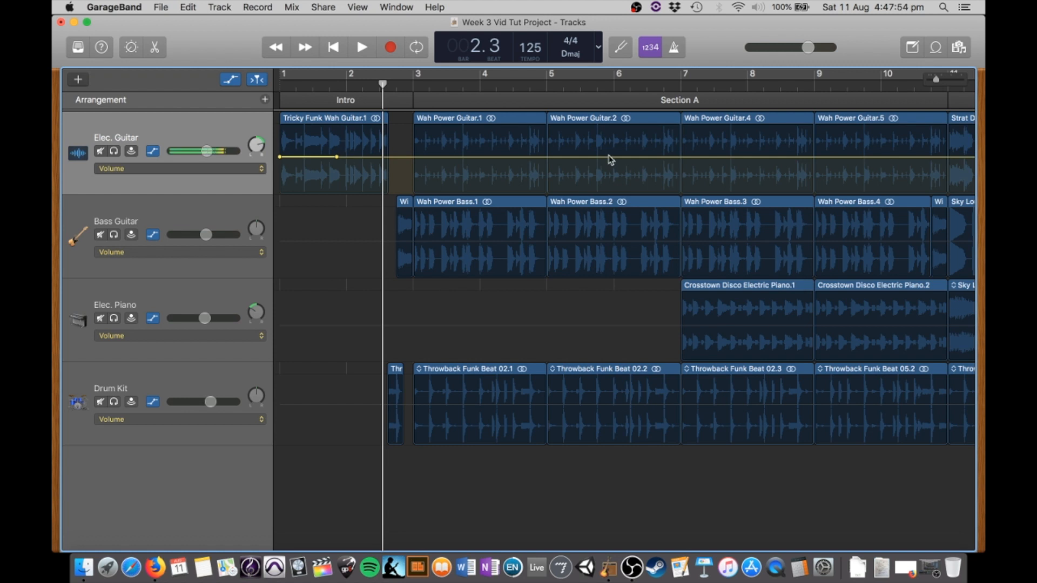
Step: Play the transition from Section A into Section B, stopping at bar 14
{"action": "scroll", "coordinate": [711, 164], "scroll_direction": "right", "scroll_amount": 4}
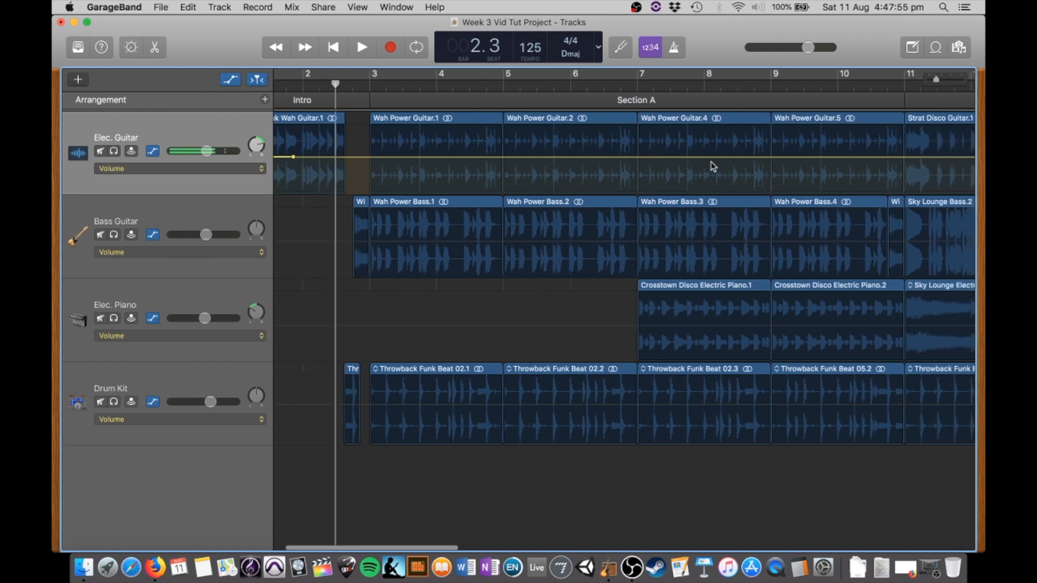
{"action": "left_click", "coordinate": [581, 83]}
{"action": "key", "text": "space"}
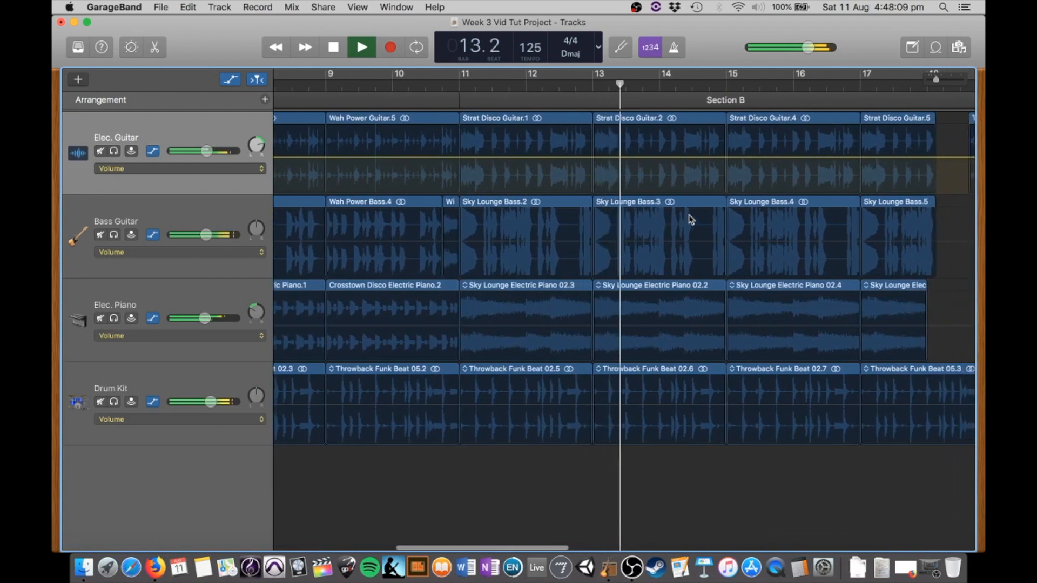
{"action": "key", "text": "space"}
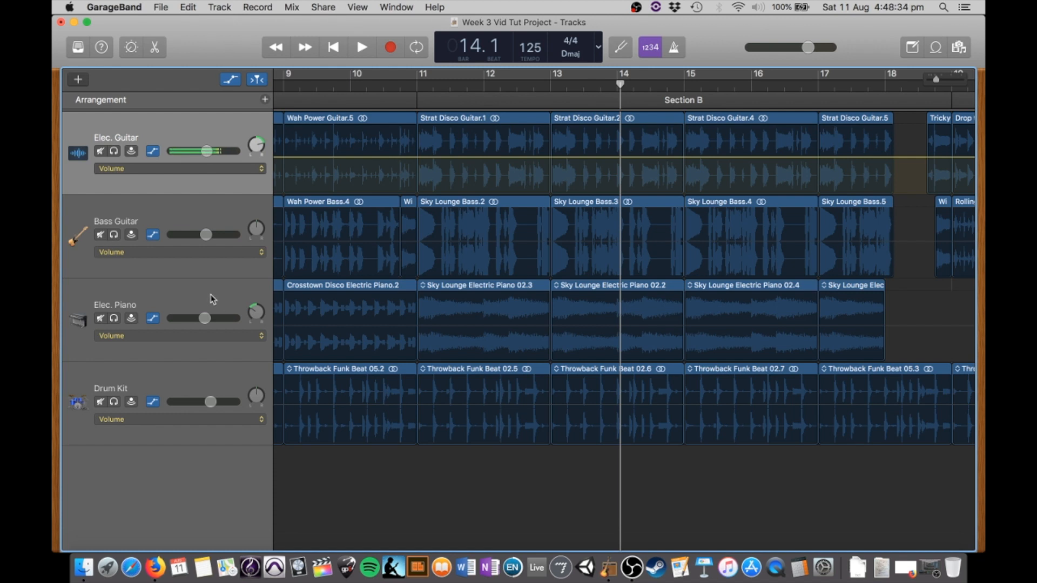
Step: Add volume automation points around bar 11 on the Elec. Piano track and lower the last so the level drops entering Section B
{"action": "left_click", "coordinate": [210, 295]}
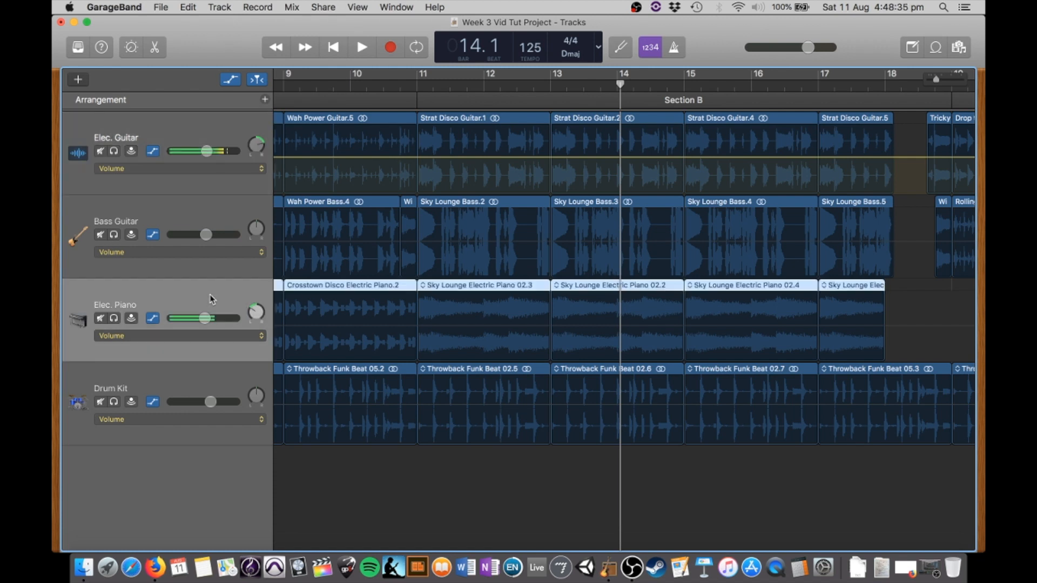
{"action": "left_click_drag", "start_coordinate": [936, 79], "coordinate": [944, 84]}
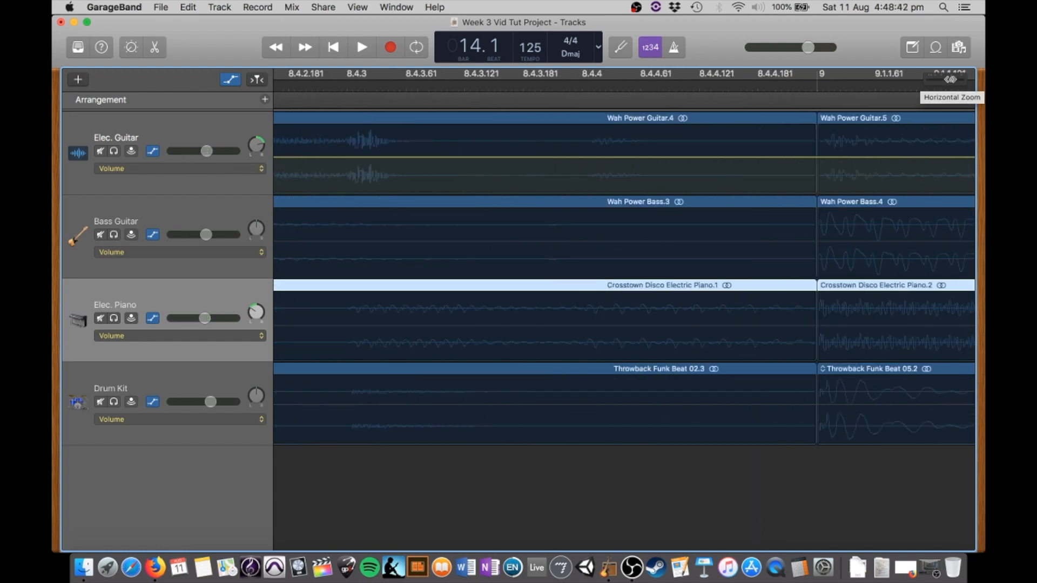
{"action": "left_click_drag", "start_coordinate": [945, 85], "coordinate": [944, 81]}
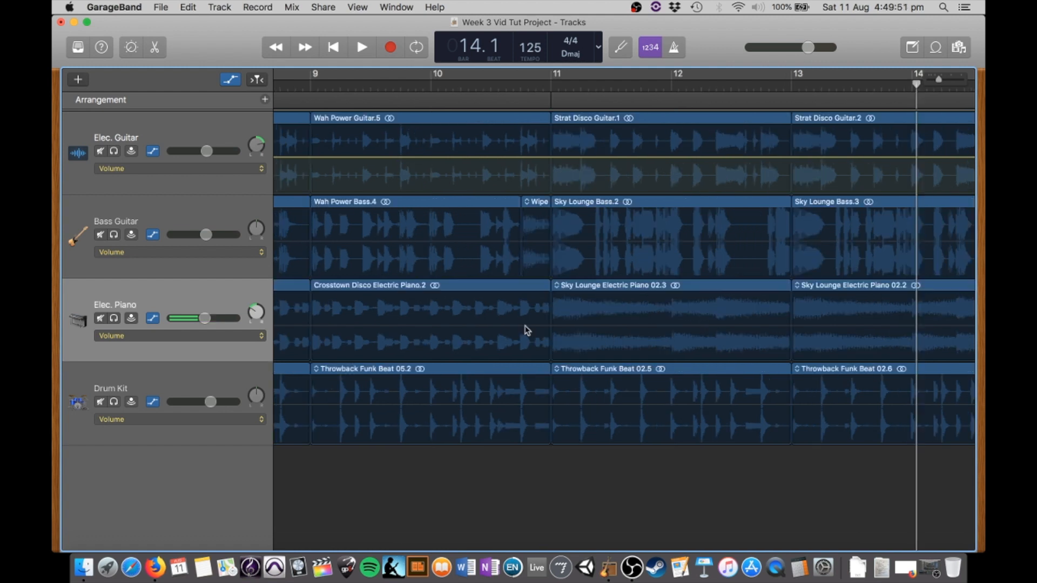
{"action": "left_click", "coordinate": [540, 326]}
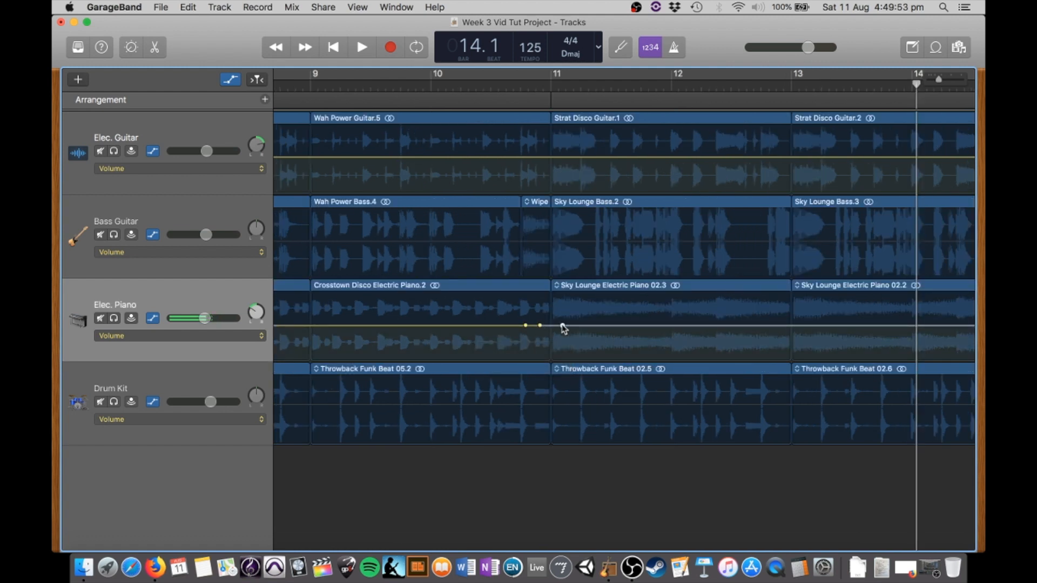
{"action": "mouse_move", "coordinate": [562, 326]}
{"action": "left_mouse_down"}
{"action": "mouse_move", "coordinate": [552, 333]}
{"action": "mouse_move", "coordinate": [551, 315]}
{"action": "mouse_move", "coordinate": [552, 339]}
{"action": "left_mouse_up"}
Step: Play from bar 10 into Section B to check the Elec. Piano's volume drop
{"action": "left_click", "coordinate": [428, 85]}
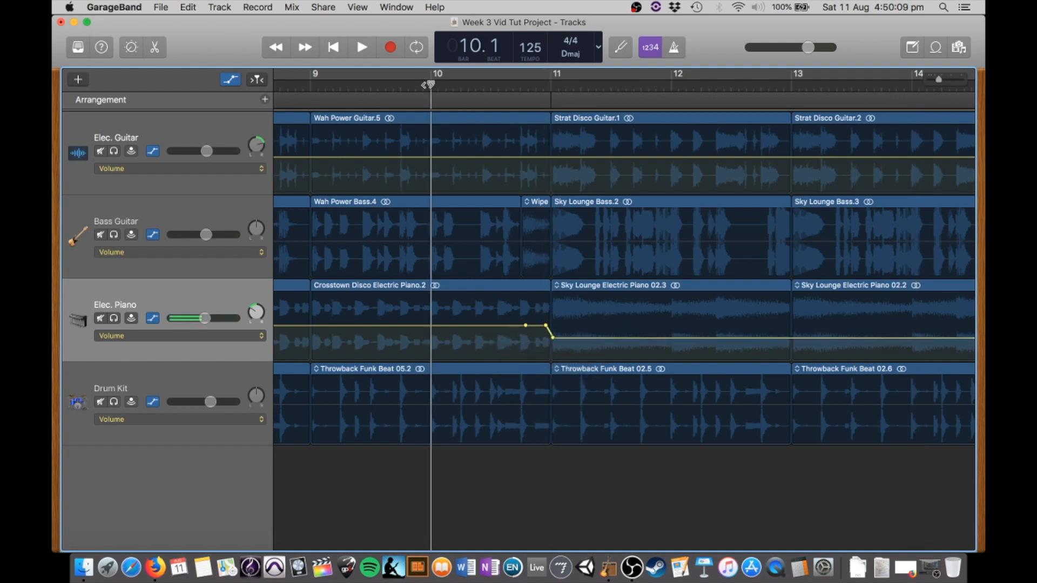
{"action": "key", "text": "space"}
{"action": "scroll", "coordinate": [624, 292], "scroll_direction": "left", "scroll_amount": 2}
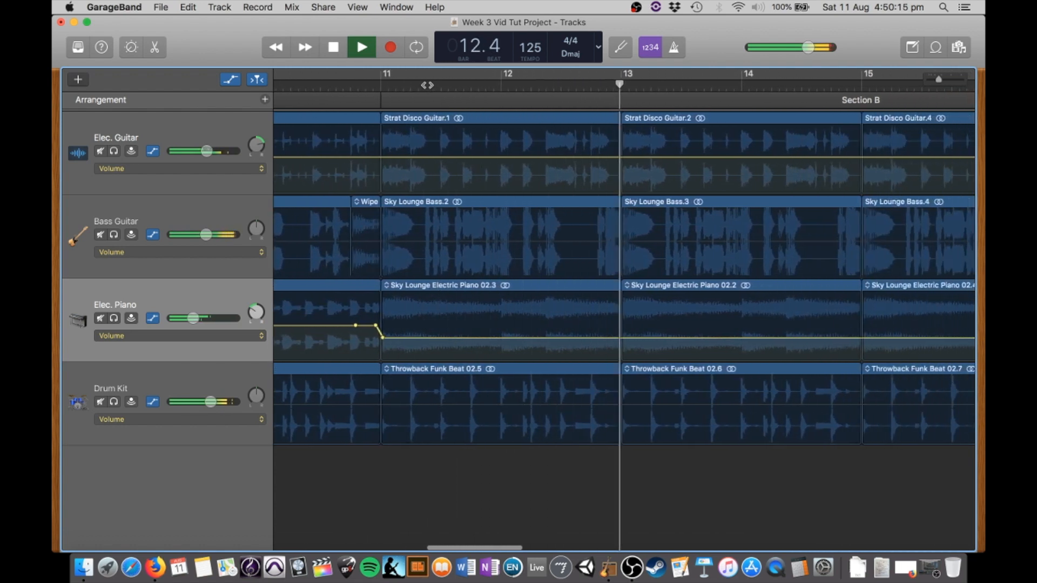
{"action": "key", "text": "space"}
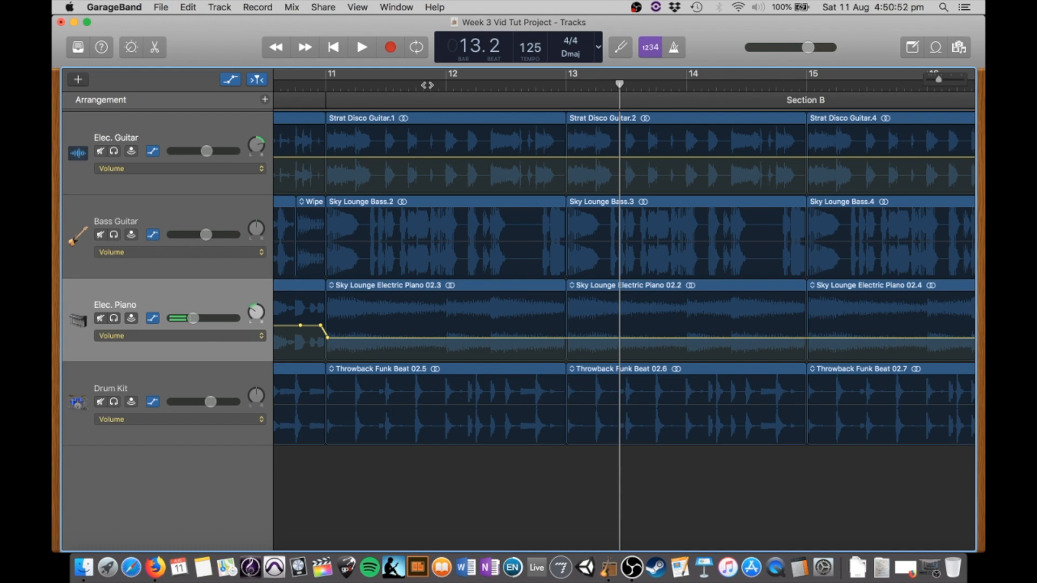
Step: Switch the Bass Guitar track's automation parameter to Pan
{"action": "scroll", "coordinate": [623, 281], "scroll_direction": "left", "scroll_amount": 15}
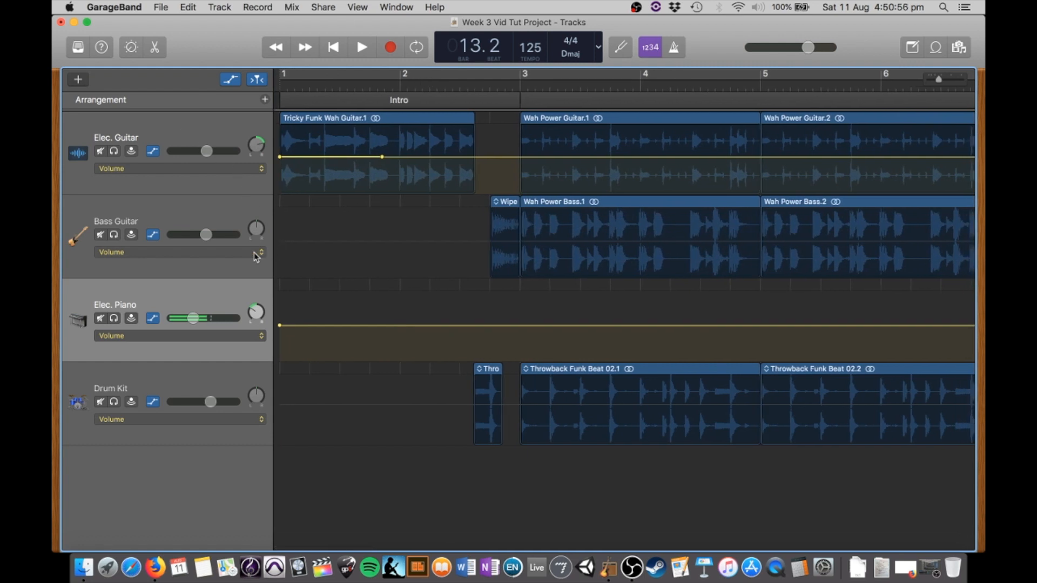
{"action": "left_click", "coordinate": [257, 256]}
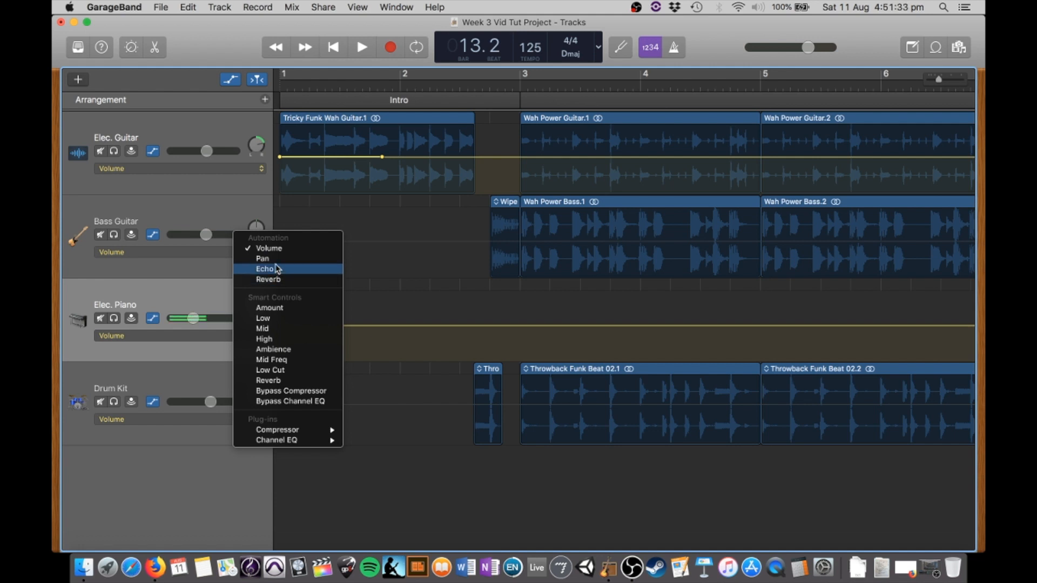
{"action": "left_click", "coordinate": [277, 261]}
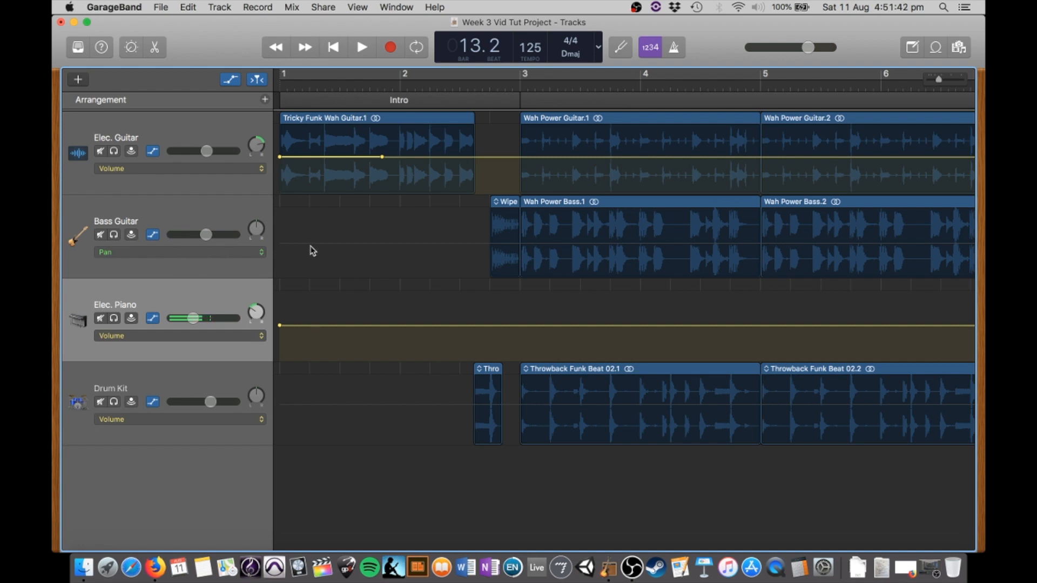
Step: Try a downward pan automation ramp in bar 1 of the Bass Guitar track and delete its points
{"action": "left_click", "coordinate": [352, 244]}
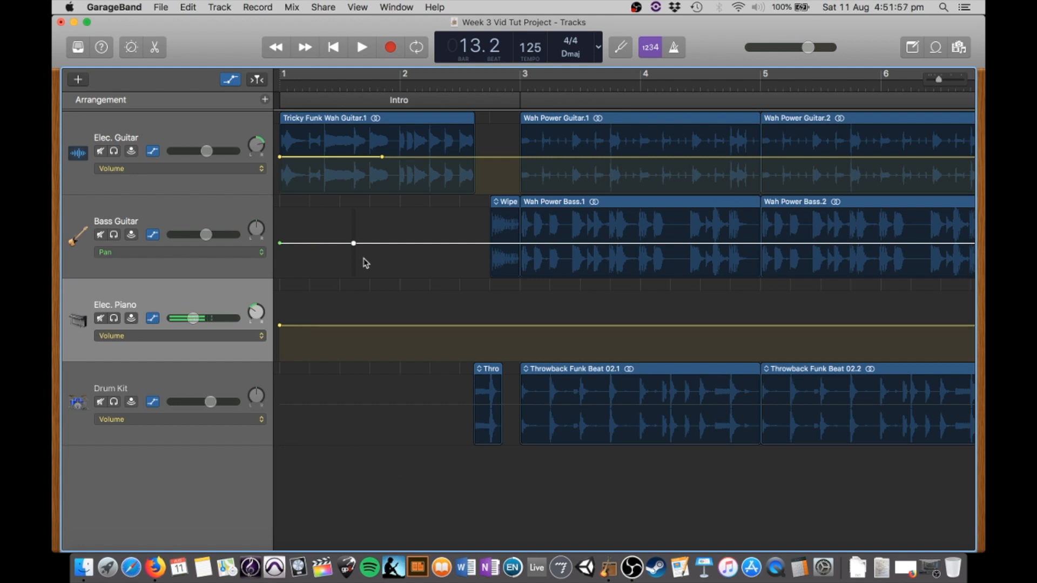
{"action": "left_click_drag", "start_coordinate": [353, 243], "coordinate": [273, 290]}
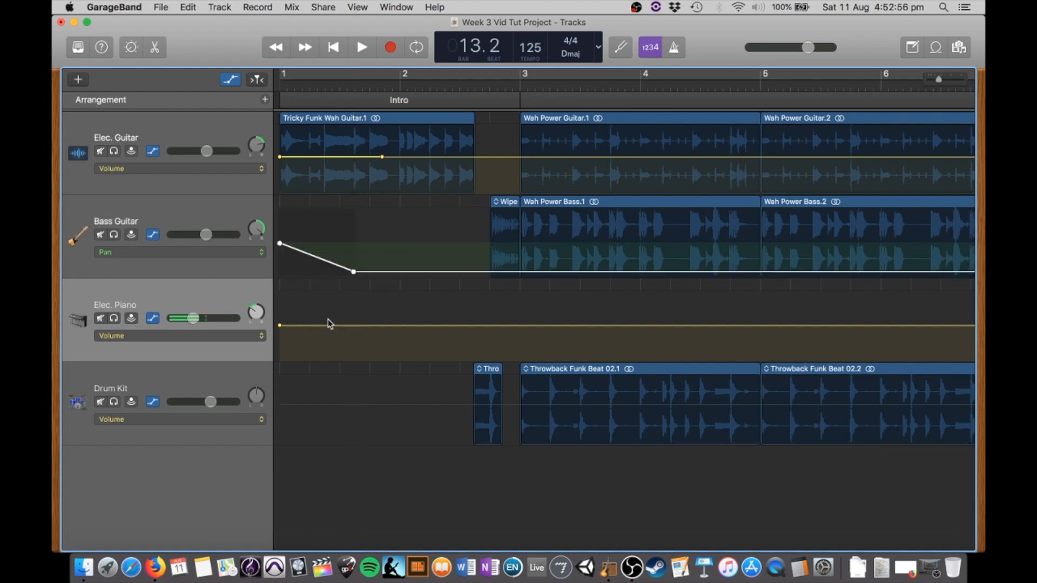
{"action": "key", "text": "Delete"}
Step: Solo the Drum Kit track and switch its automation parameter to Pan
{"action": "scroll", "coordinate": [355, 323], "scroll_direction": "right", "scroll_amount": 5}
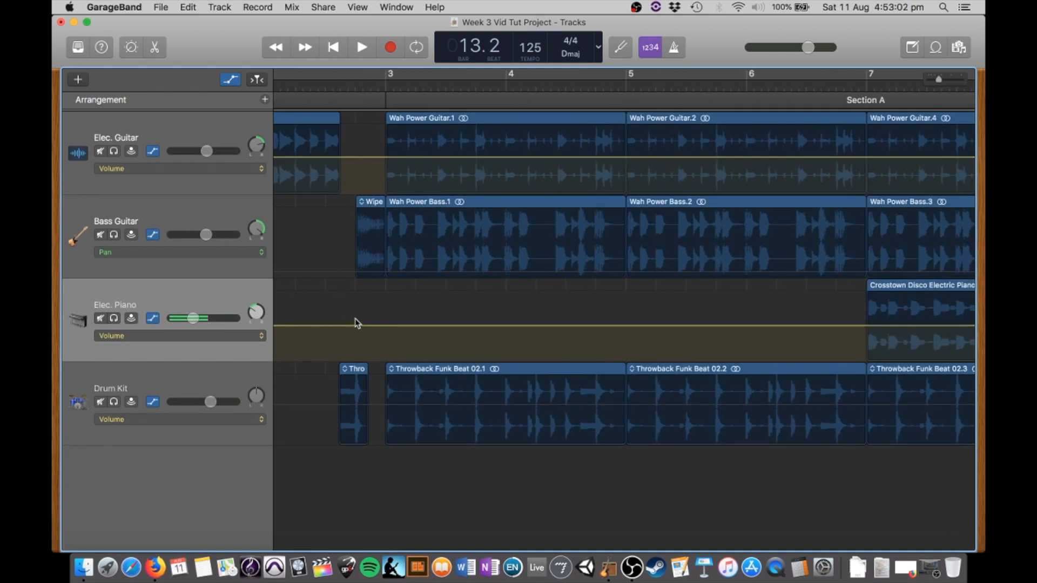
{"action": "left_click", "coordinate": [214, 376]}
{"action": "left_click", "coordinate": [114, 403]}
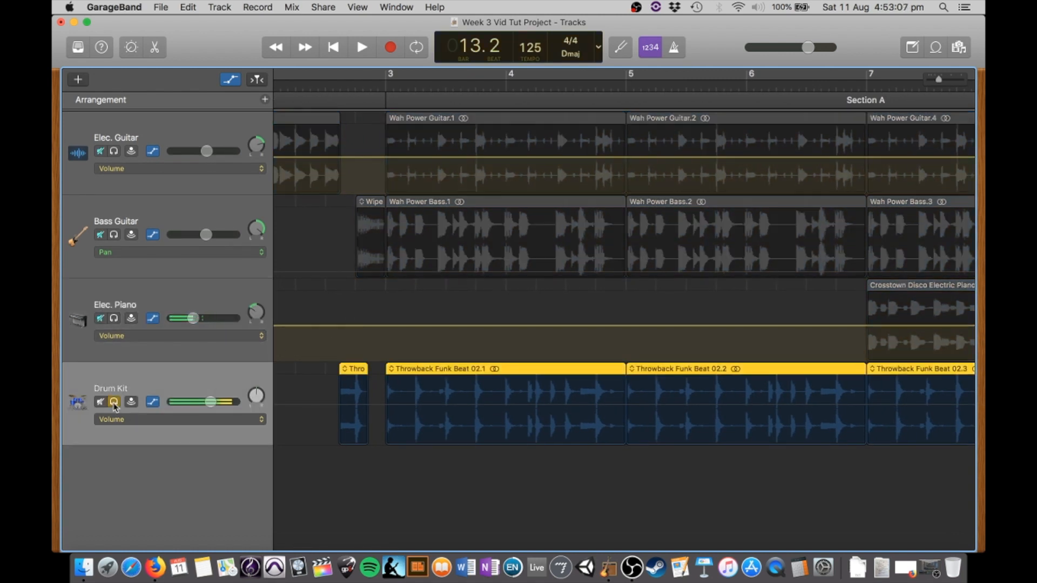
{"action": "left_click", "coordinate": [190, 420]}
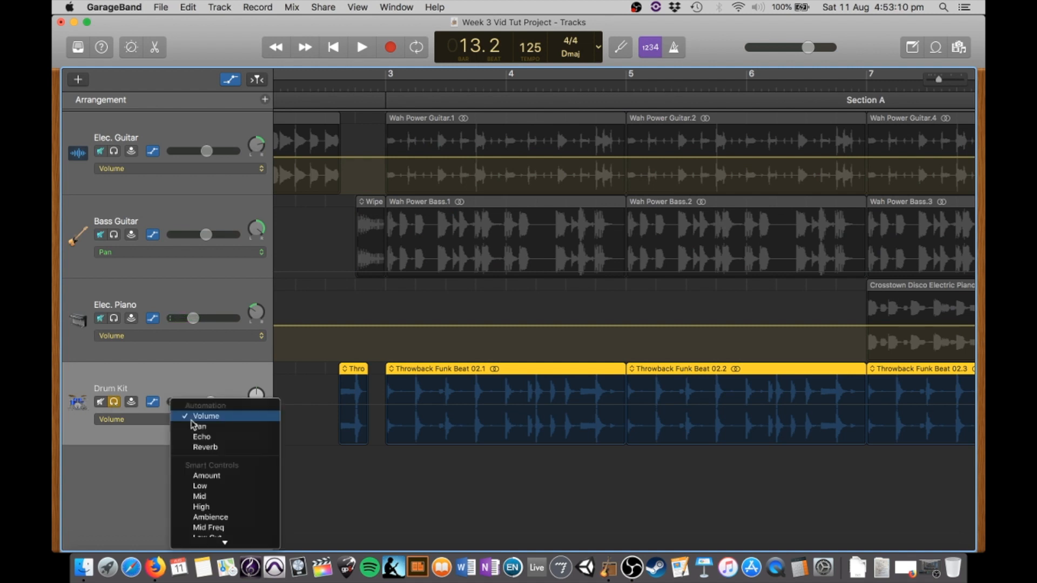
{"action": "left_click", "coordinate": [216, 429]}
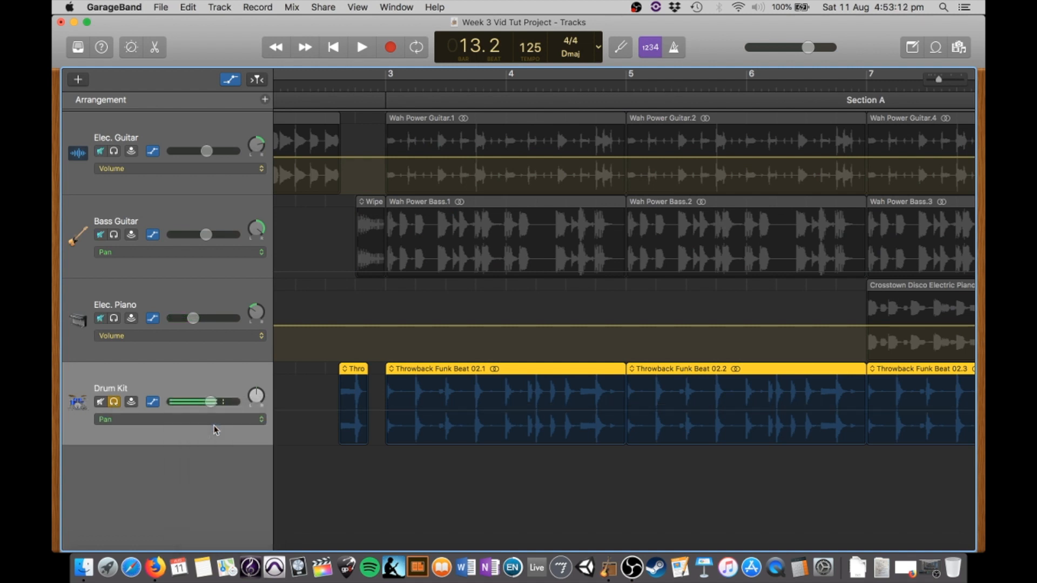
Step: Add closely spaced pairs of pan automation points on the Drum Kit track near bars 3, 4, 5 and 6
{"action": "left_click", "coordinate": [381, 414]}
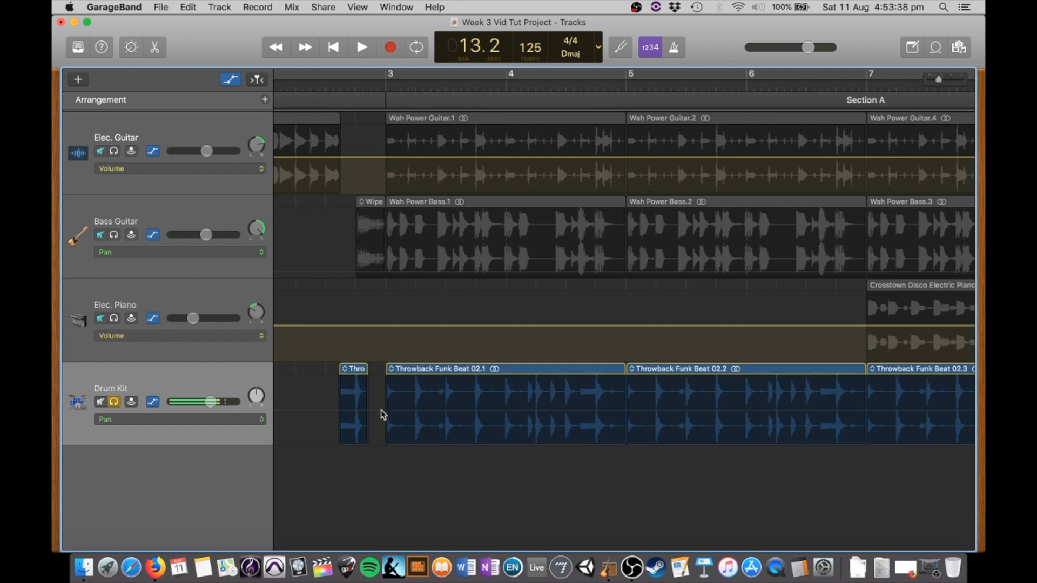
{"action": "left_click", "coordinate": [381, 410]}
{"action": "left_click", "coordinate": [387, 411]}
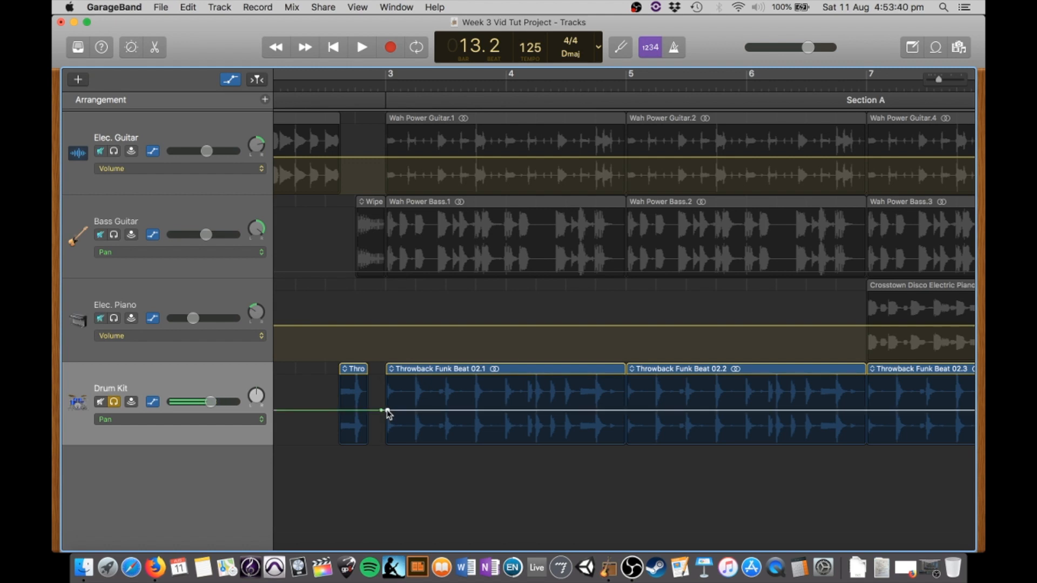
{"action": "left_click", "coordinate": [513, 410]}
{"action": "left_click", "coordinate": [520, 410]}
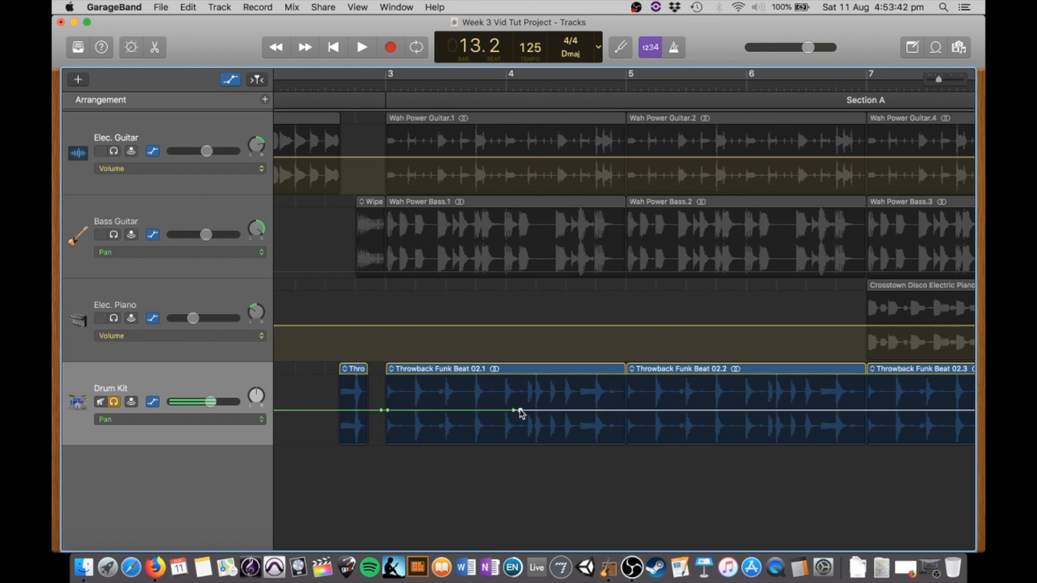
{"action": "left_click", "coordinate": [625, 410]}
{"action": "left_click", "coordinate": [630, 410]}
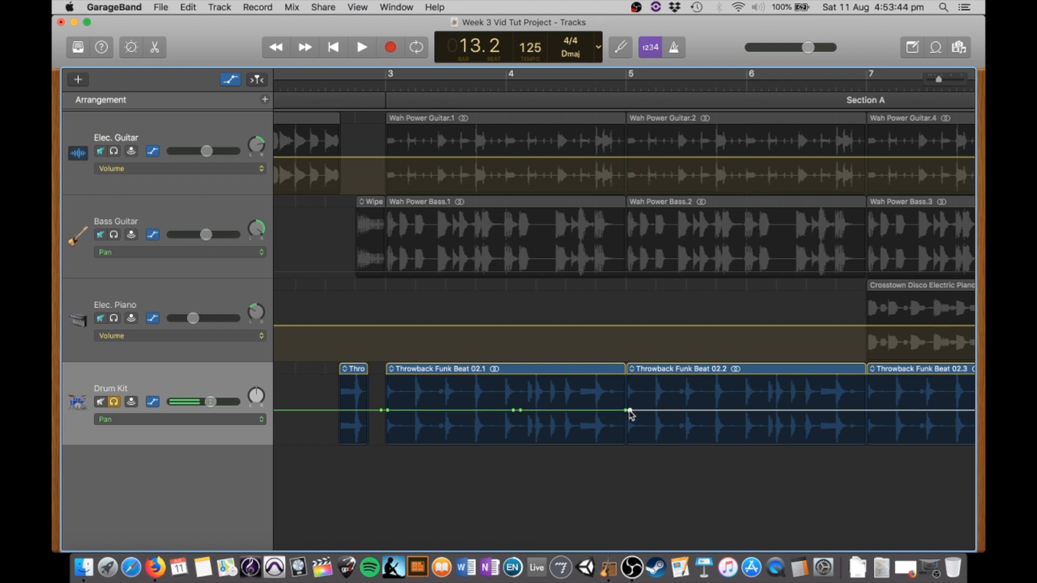
{"action": "left_click", "coordinate": [760, 411]}
{"action": "left_click", "coordinate": [768, 410]}
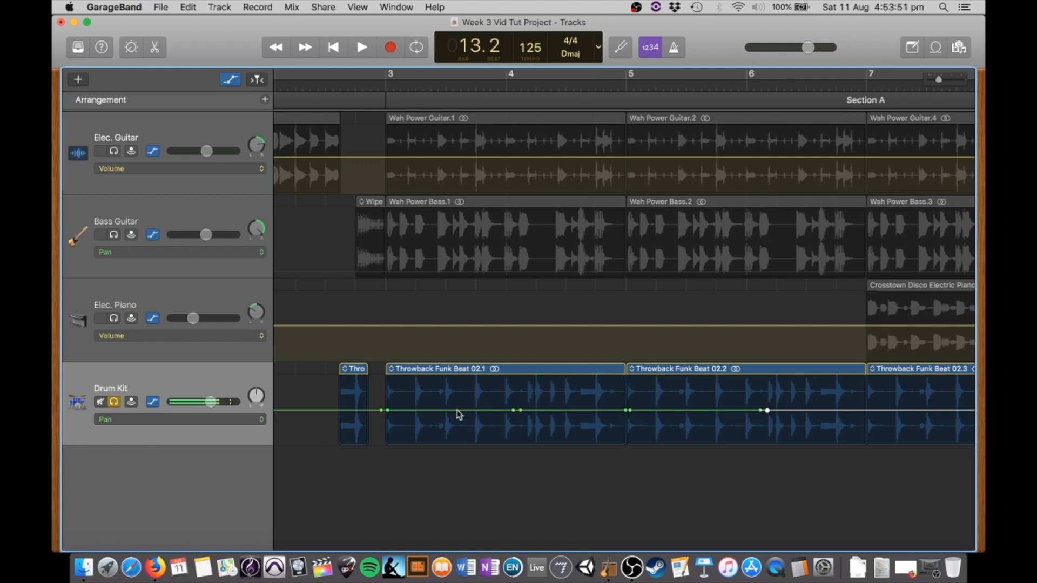
Step: Pull the Drum Kit's pan line fully down between bars 3 and 4, and up between bars 4 and 5 with an extra point
{"action": "left_click_drag", "start_coordinate": [459, 415], "coordinate": [459, 449]}
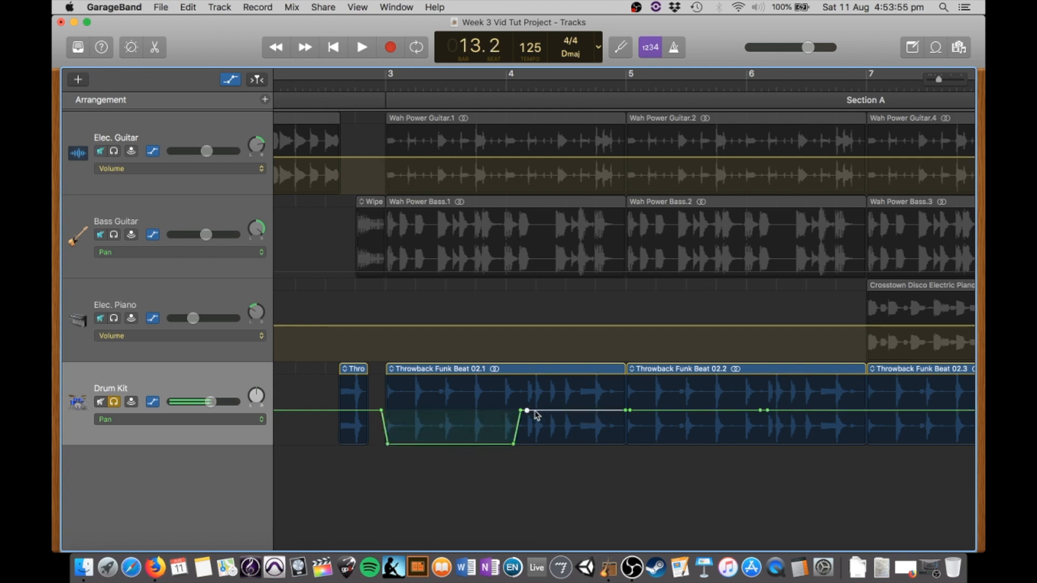
{"action": "left_click", "coordinate": [527, 410]}
{"action": "left_click_drag", "start_coordinate": [546, 415], "coordinate": [532, 382]}
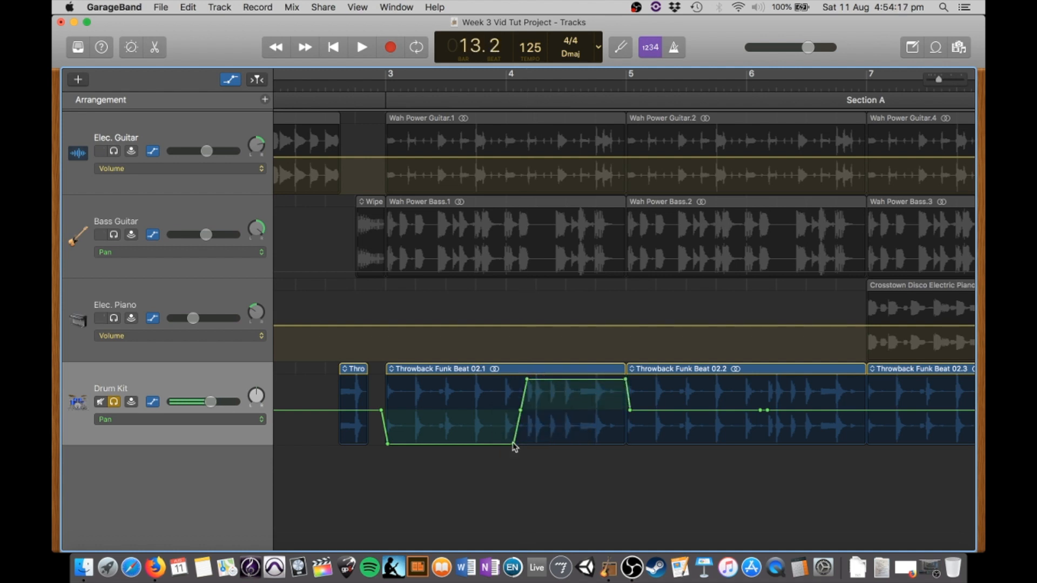
Step: Align the Drum Kit's pan switch with bar 4, and pull its pan line down from bar 5 to 6 and up from bar 6 to 7
{"action": "left_click_drag", "start_coordinate": [513, 444], "coordinate": [508, 380]}
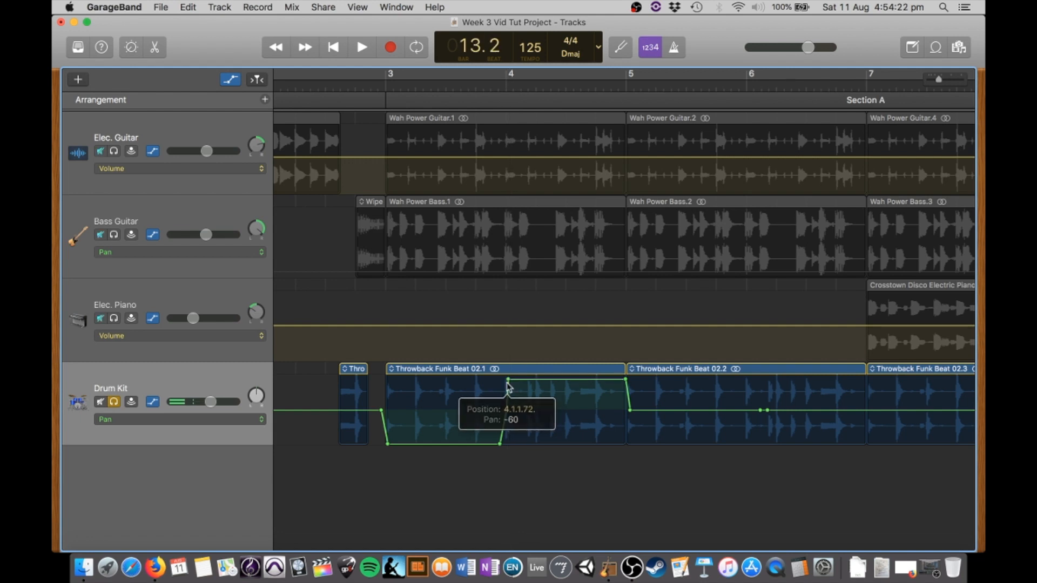
{"action": "left_click_drag", "start_coordinate": [662, 410], "coordinate": [664, 447]}
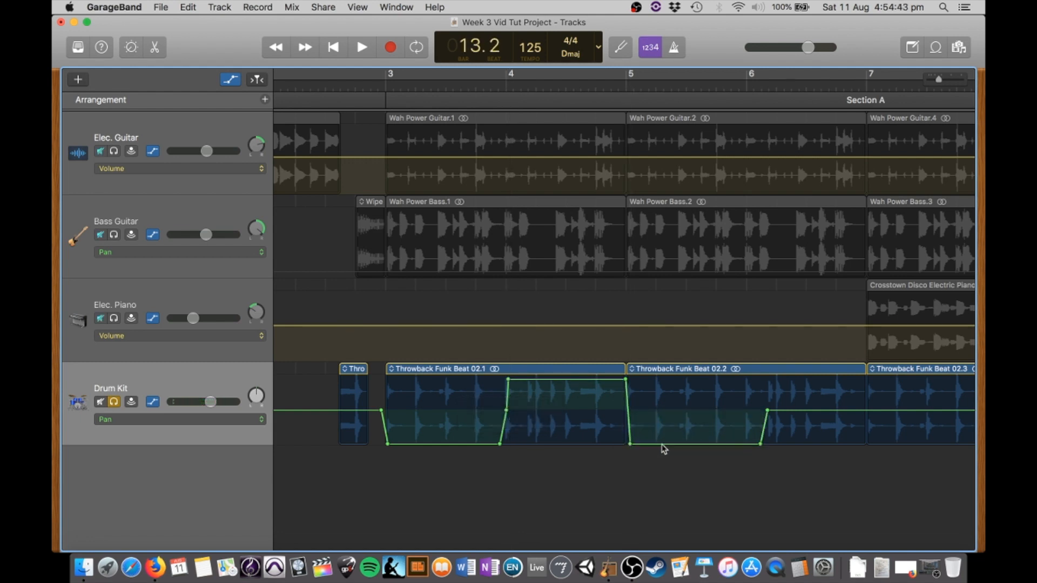
{"action": "left_click_drag", "start_coordinate": [761, 443], "coordinate": [748, 411]}
{"action": "left_click", "coordinate": [862, 411]}
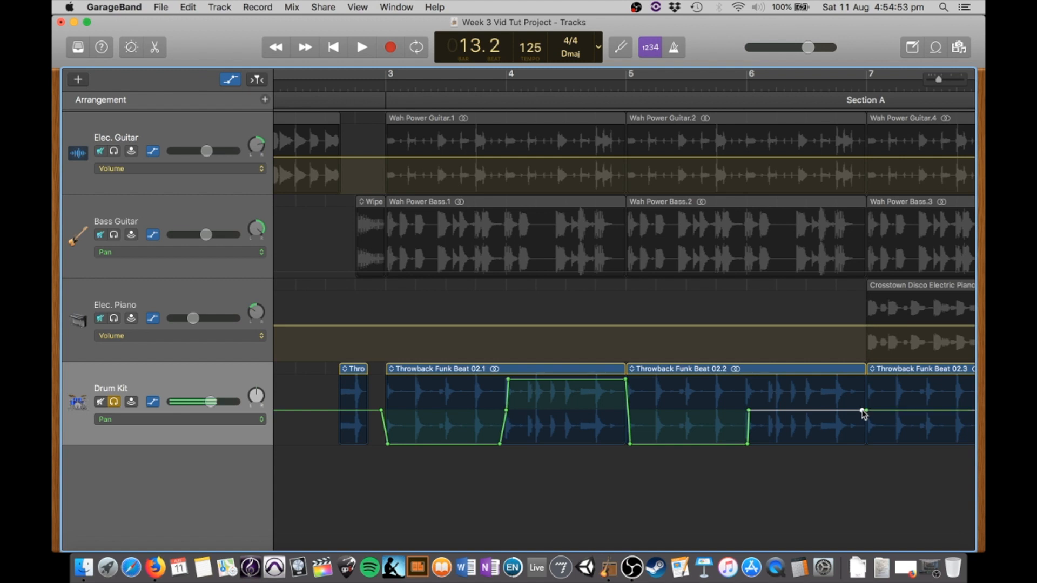
{"action": "left_click_drag", "start_coordinate": [848, 414], "coordinate": [849, 382]}
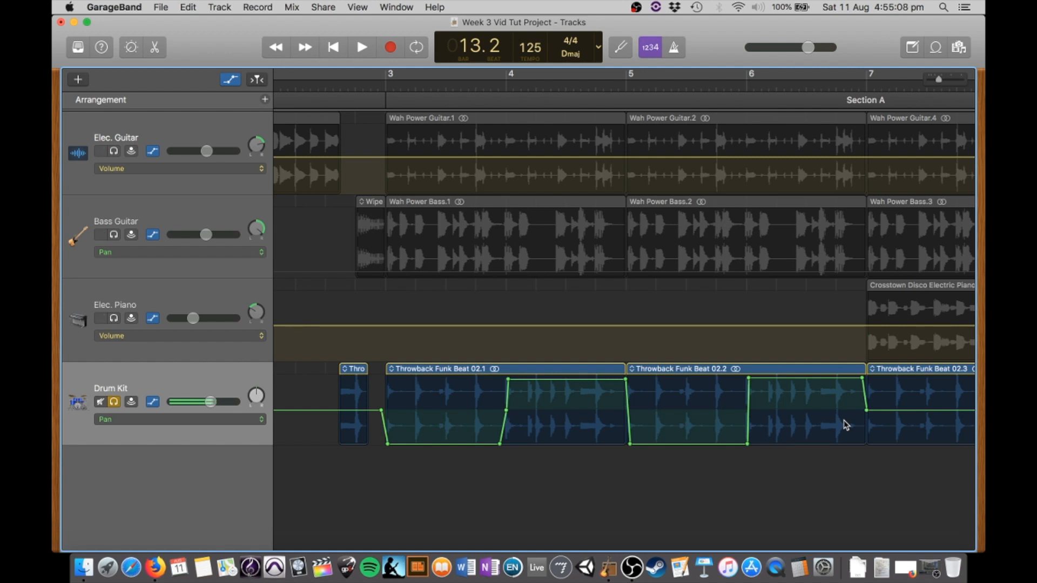
Step: Play the soloed Drum Kit from bar 3 to bar 7 to hear the alternating pan automation
{"action": "left_click", "coordinate": [385, 86]}
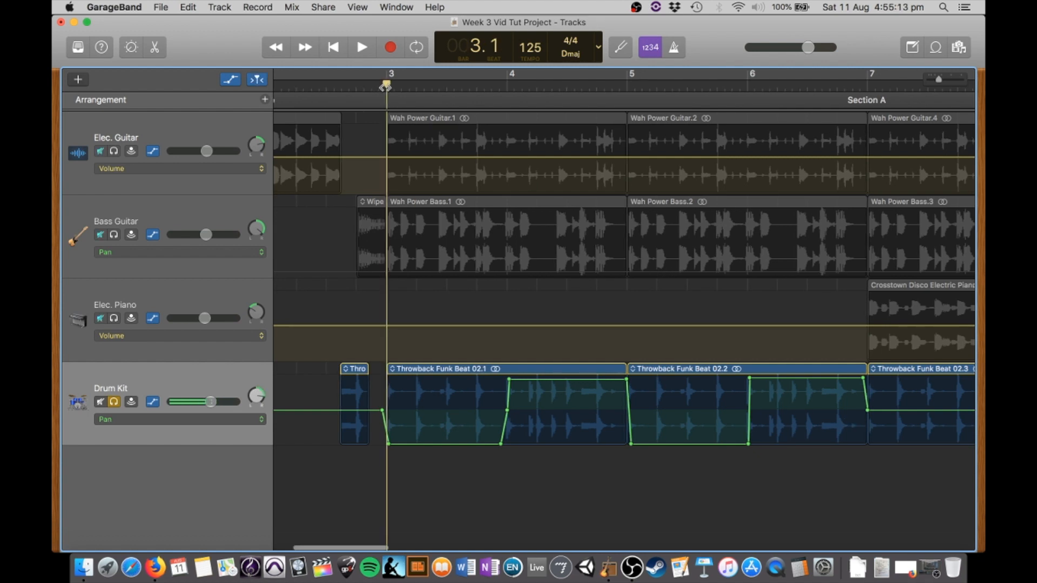
{"action": "key", "text": "space"}
{"action": "scroll", "coordinate": [385, 87], "scroll_direction": "left", "scroll_amount": 3}
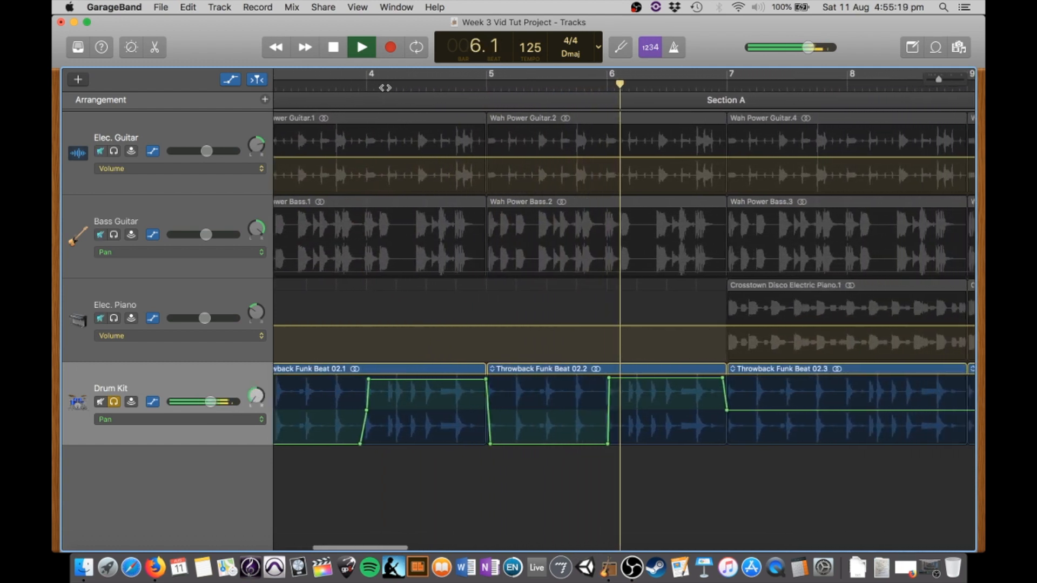
{"action": "key", "text": "space"}
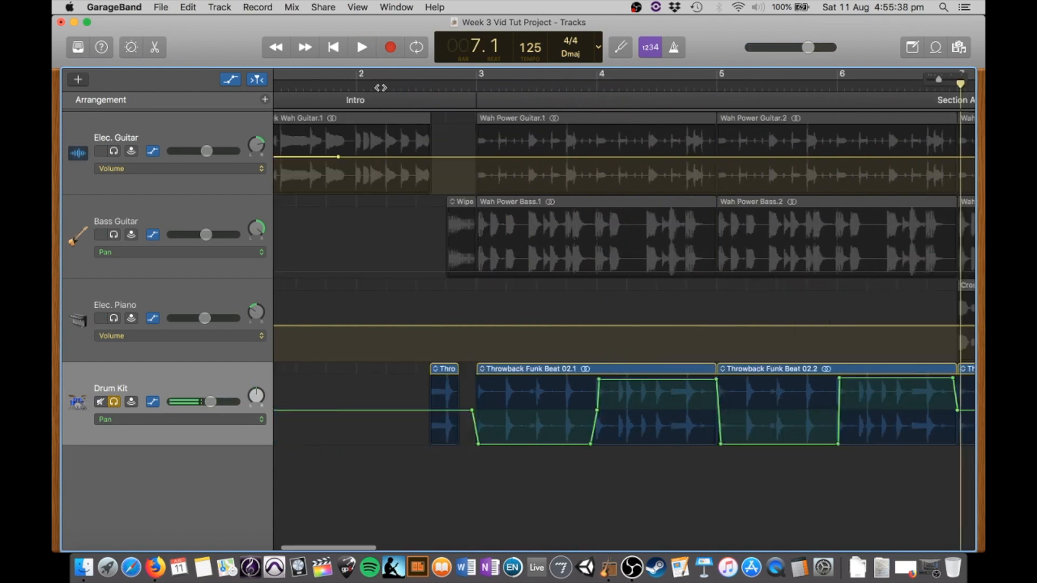
Step: Delete the automation points on the Drum Kit, Elec. Piano and Elec. Guitar tracks, hide automation and unsolo the Drum Kit
{"action": "scroll", "coordinate": [467, 243], "scroll_direction": "left", "scroll_amount": 2}
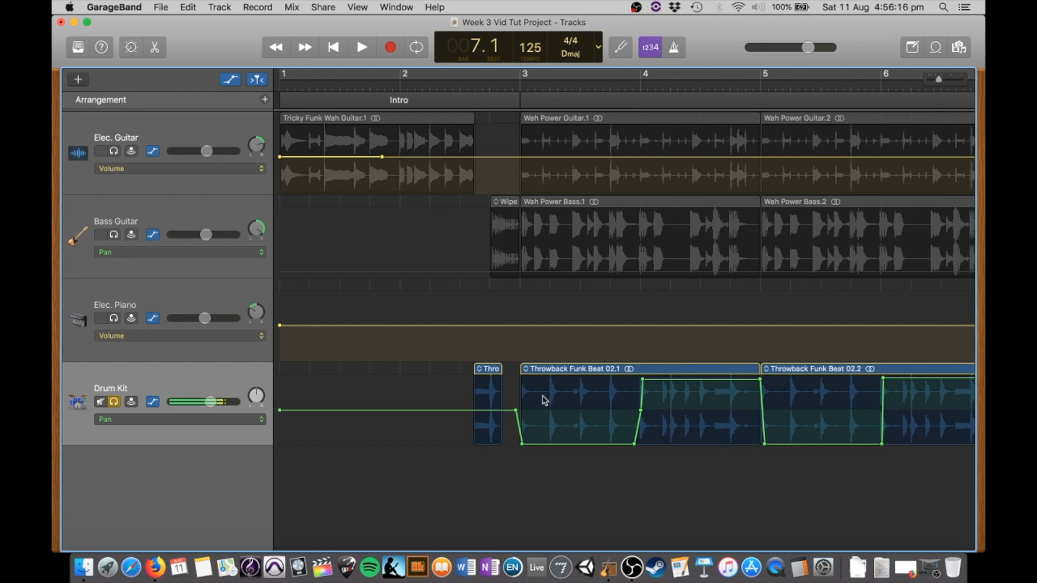
{"action": "left_click_drag", "start_coordinate": [938, 80], "coordinate": [934, 80]}
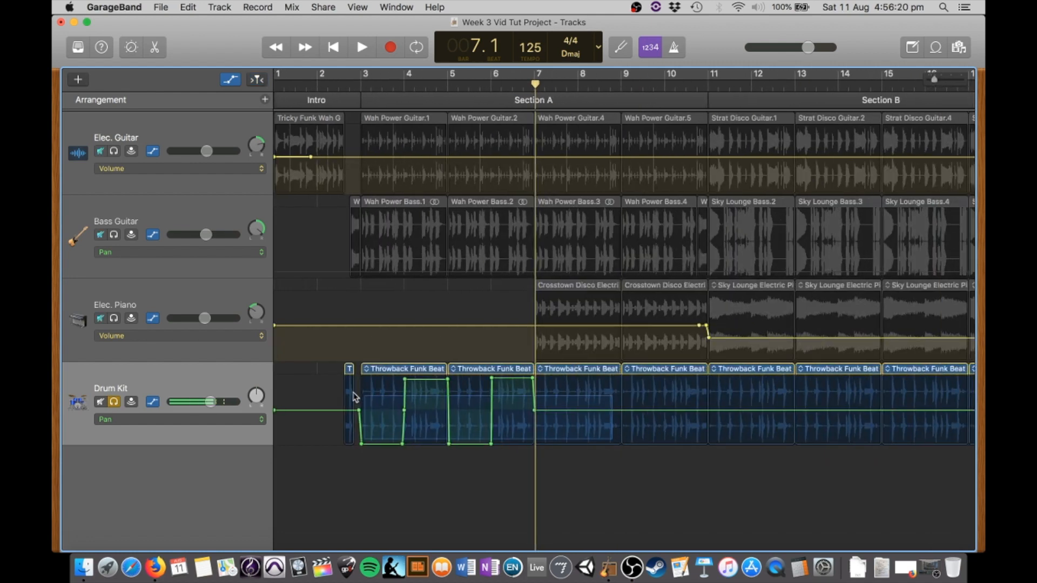
{"action": "left_click_drag", "start_coordinate": [355, 398], "coordinate": [275, 378]}
{"action": "key", "text": "Delete"}
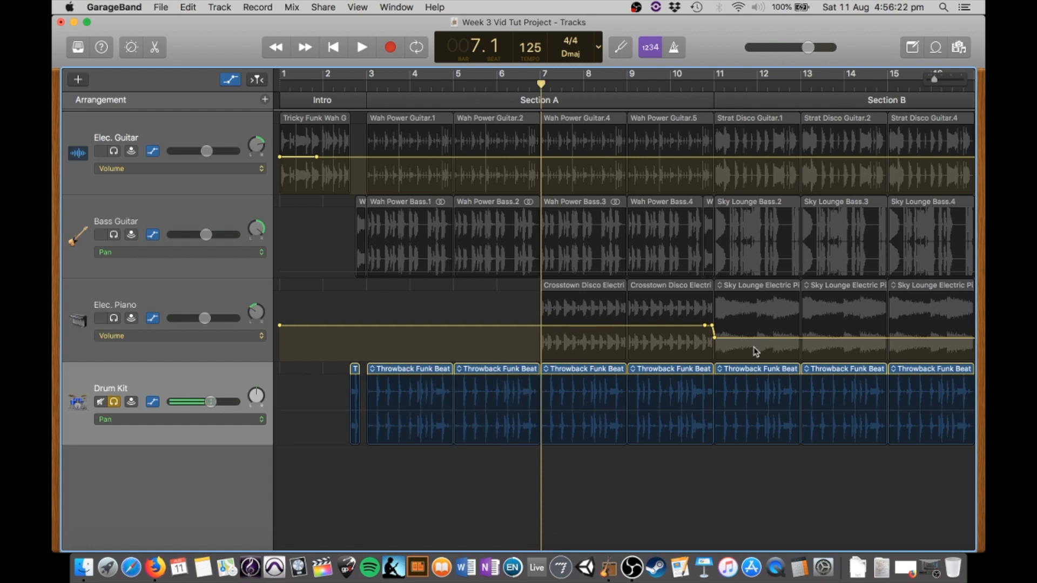
{"action": "left_click_drag", "start_coordinate": [754, 352], "coordinate": [277, 292]}
{"action": "key", "text": "Delete"}
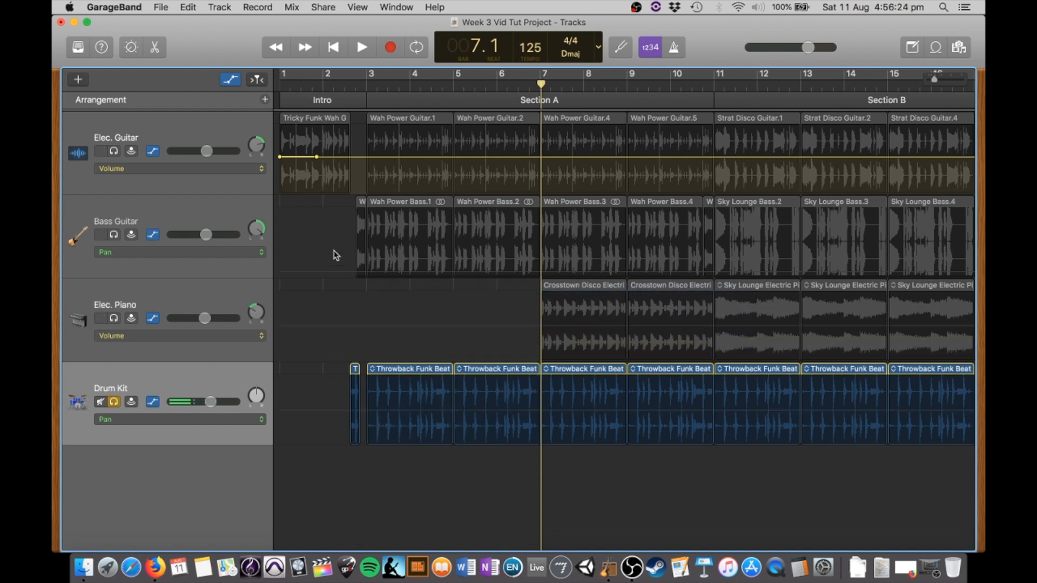
{"action": "left_click_drag", "start_coordinate": [407, 180], "coordinate": [280, 153]}
{"action": "key", "text": "Delete"}
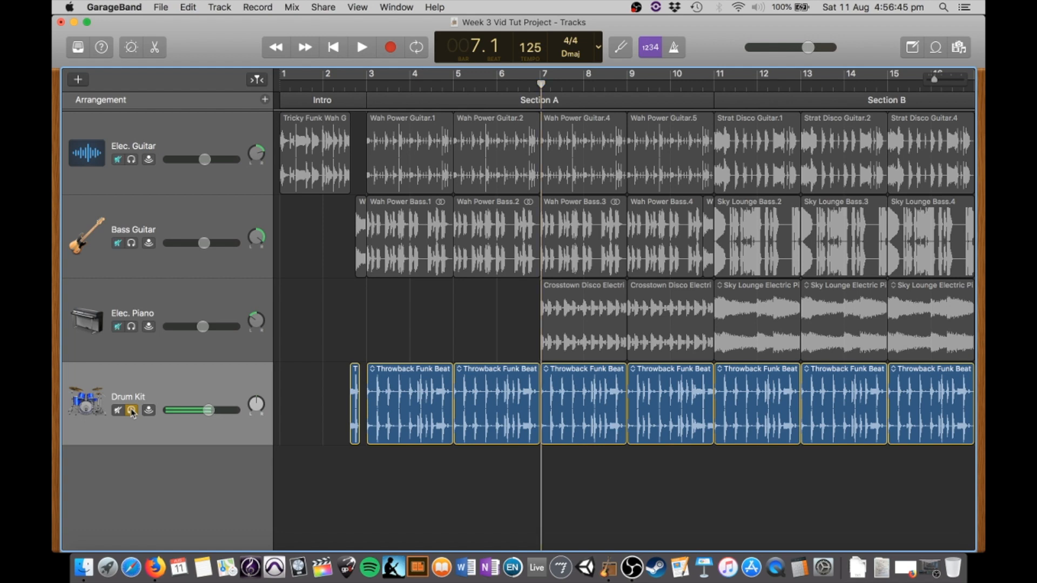
{"action": "left_click", "coordinate": [131, 411]}
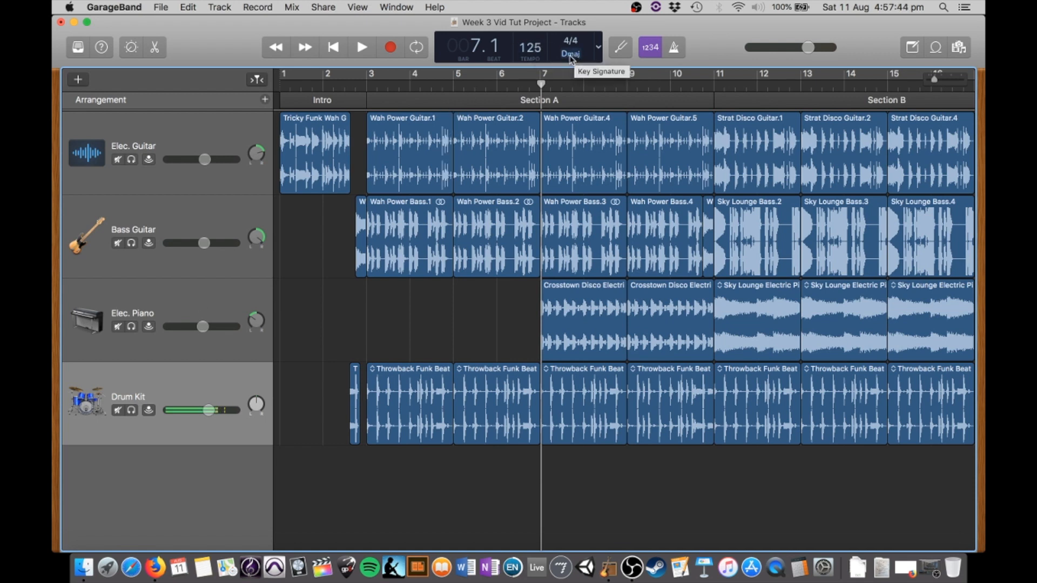
Step: Play the full mix briefly from bar 3 to hear it at the current tempo and key
{"action": "left_click", "coordinate": [369, 85]}
{"action": "key", "text": "space"}
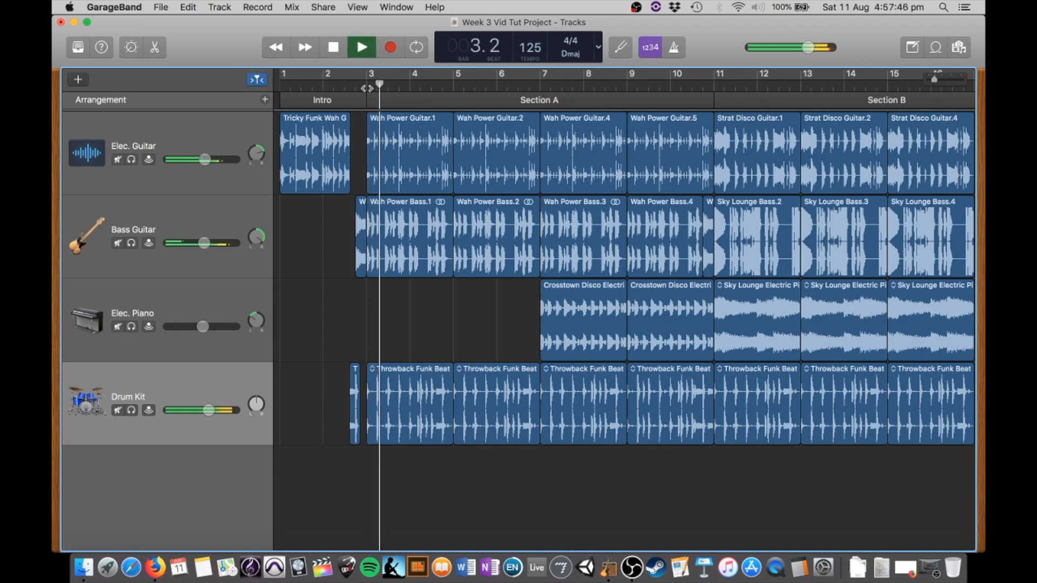
{"action": "key", "text": "space"}
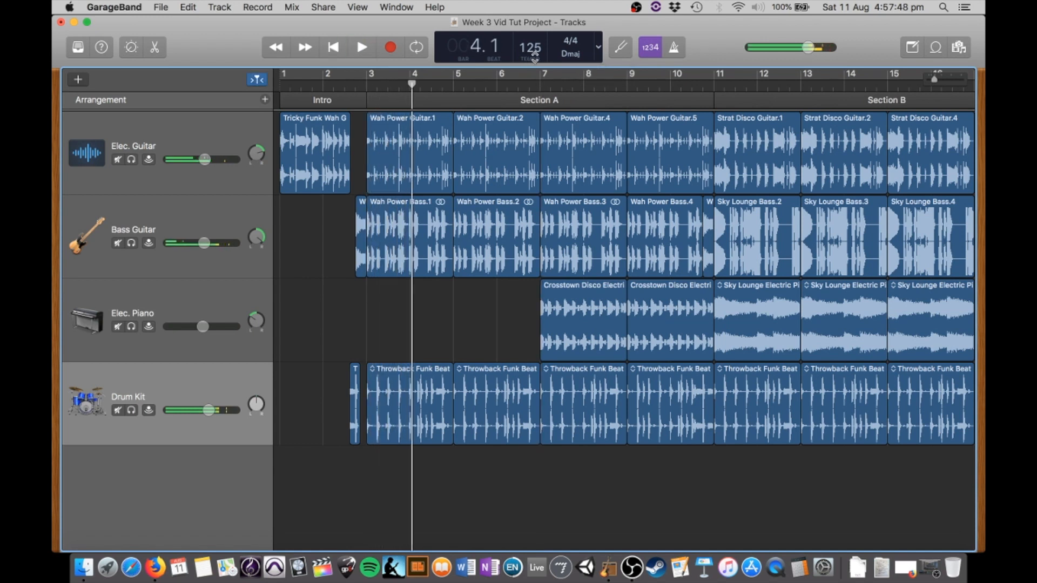
Step: Set the project tempo to 140 and play the mix from bar 3
{"action": "double_click", "coordinate": [531, 50]}
{"action": "type", "text": "140"}
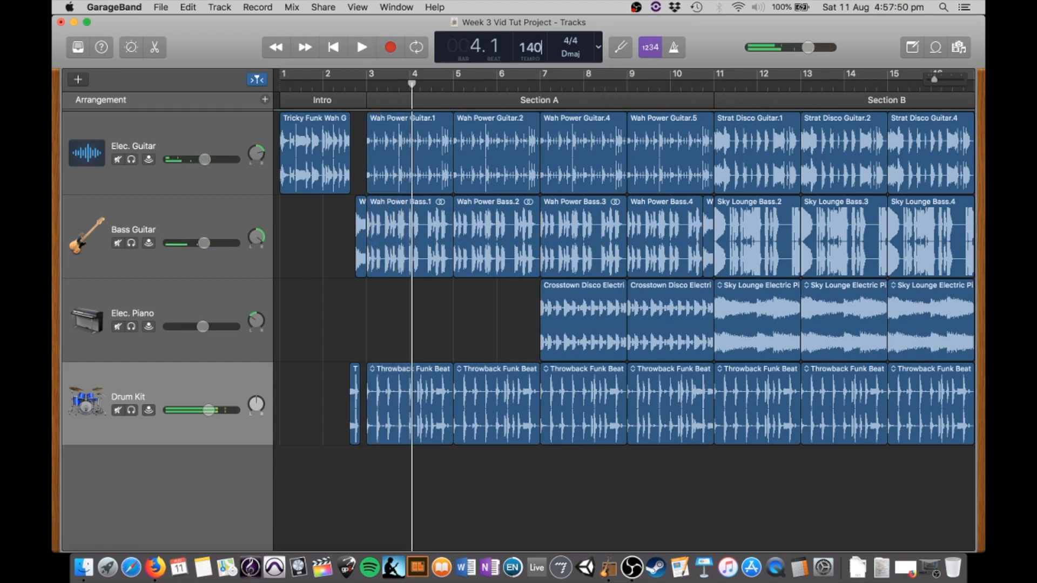
{"action": "key", "text": "Return"}
{"action": "left_click", "coordinate": [371, 85]}
{"action": "key", "text": "space"}
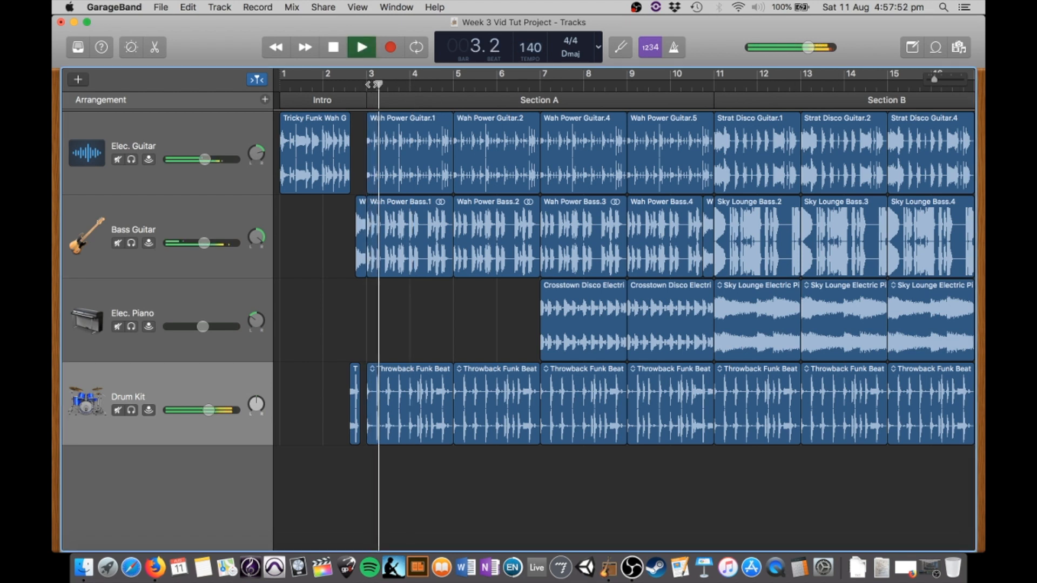
{"action": "key", "text": "space"}
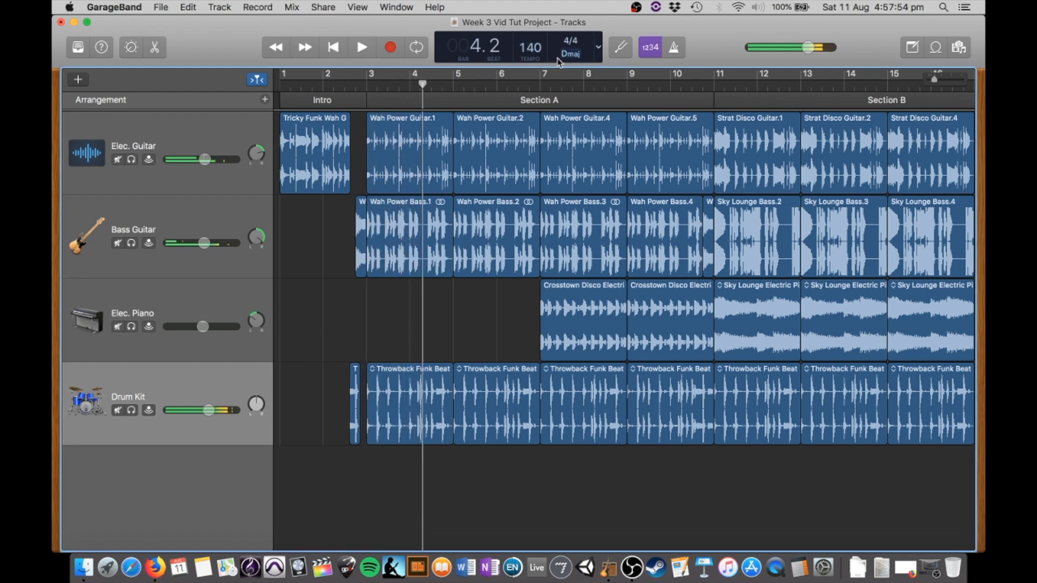
Step: Change the project key to B♭ minor and play the mix from bar 3
{"action": "left_click", "coordinate": [571, 54]}
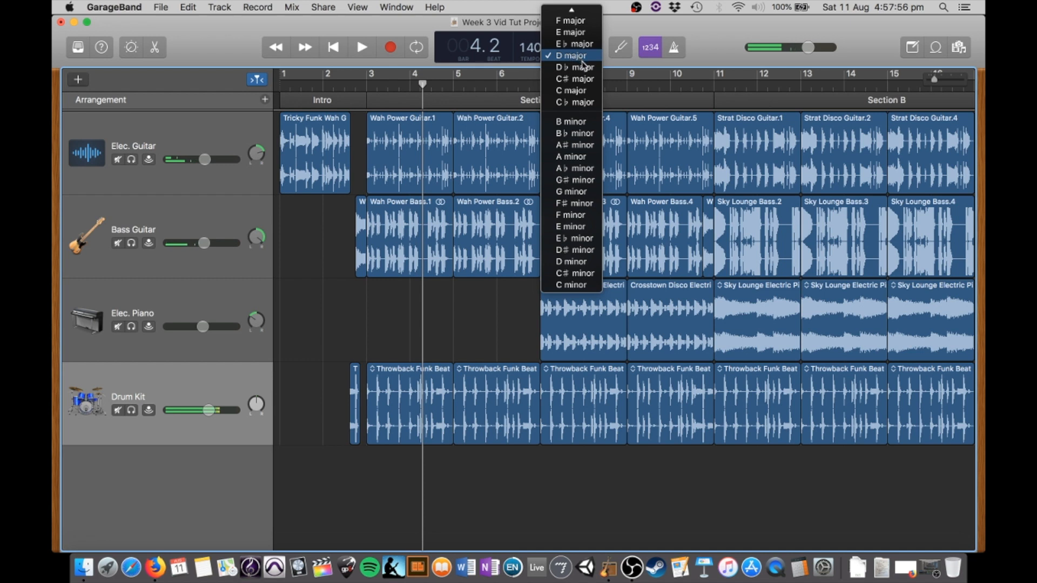
{"action": "left_click", "coordinate": [577, 134]}
{"action": "left_click", "coordinate": [367, 87]}
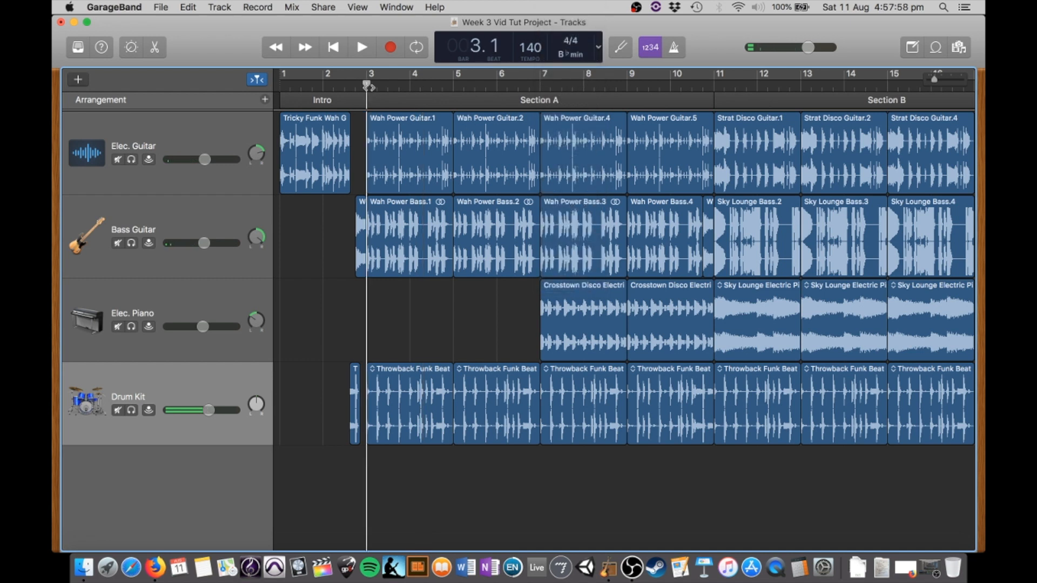
{"action": "key", "text": "space"}
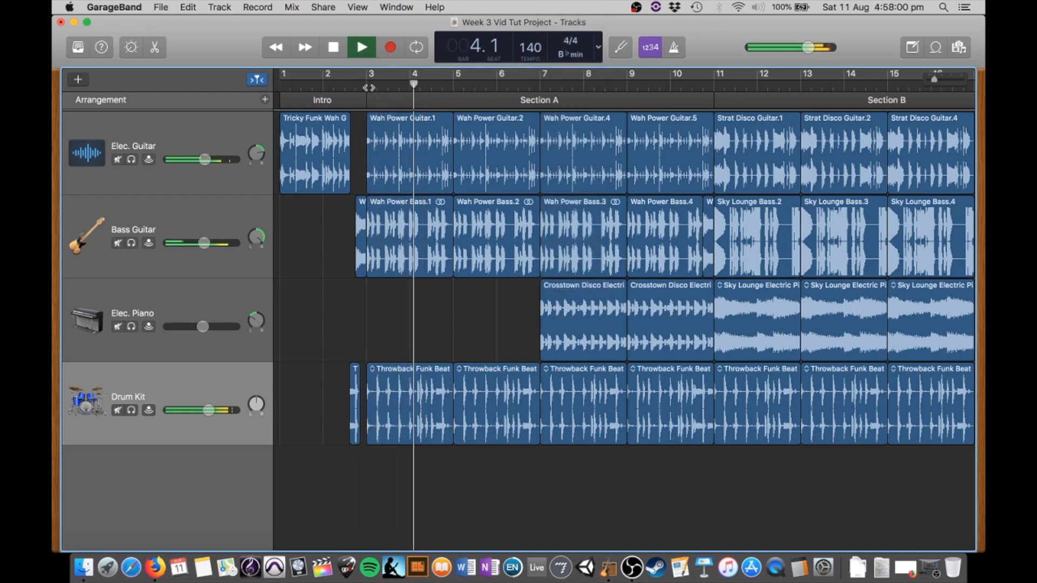
{"action": "key", "text": "space"}
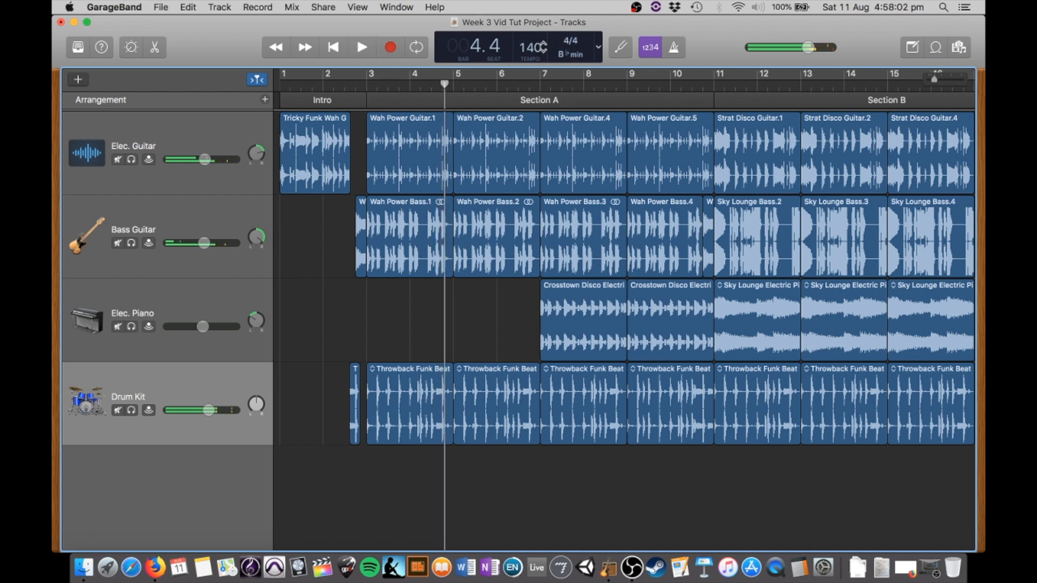
Step: Restore the project tempo to 125 and the key to D major
{"action": "double_click", "coordinate": [530, 48]}
{"action": "type", "text": "125"}
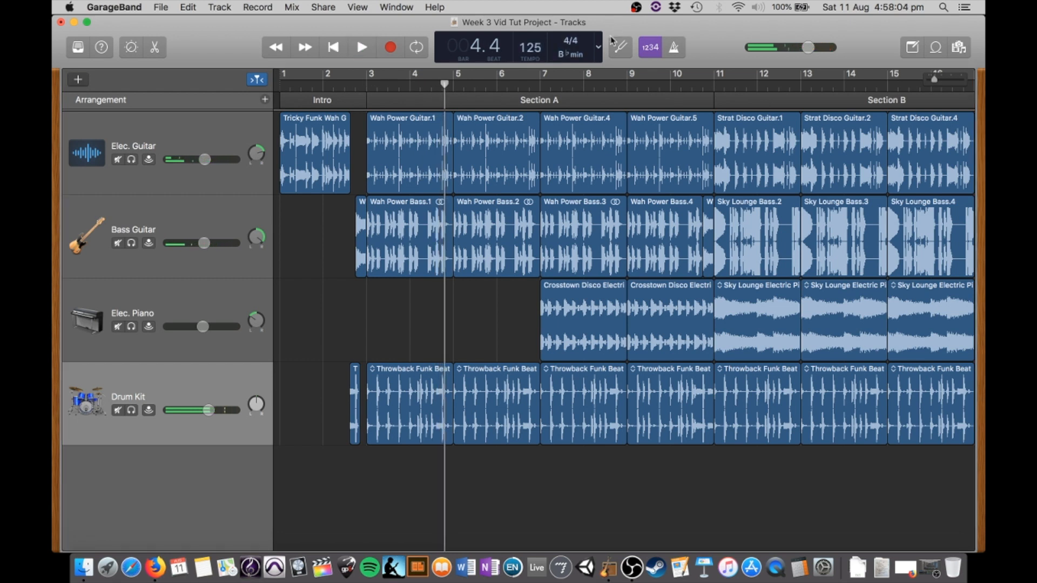
{"action": "left_click", "coordinate": [572, 54]}
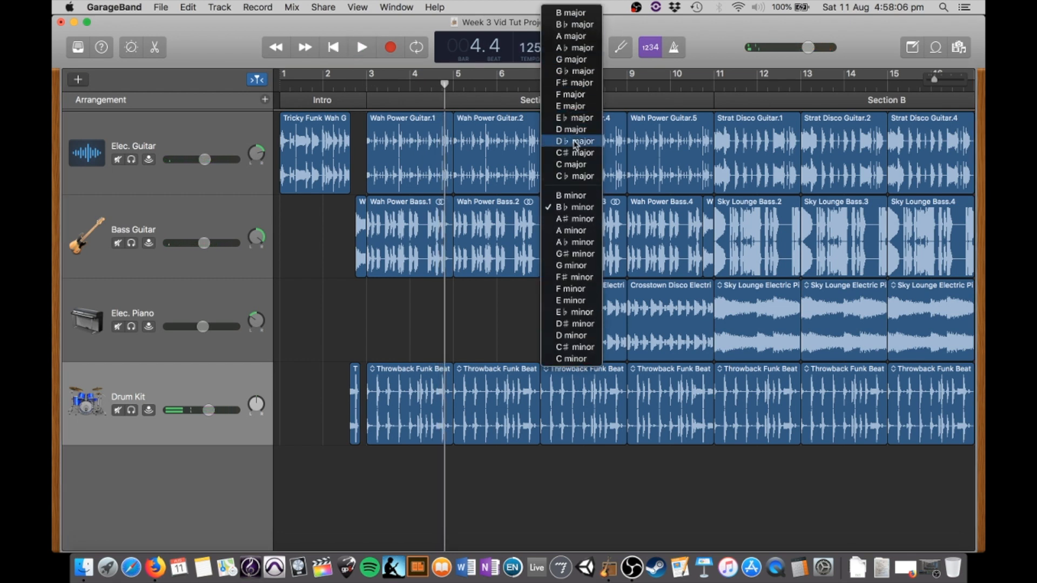
{"action": "left_click", "coordinate": [575, 130]}
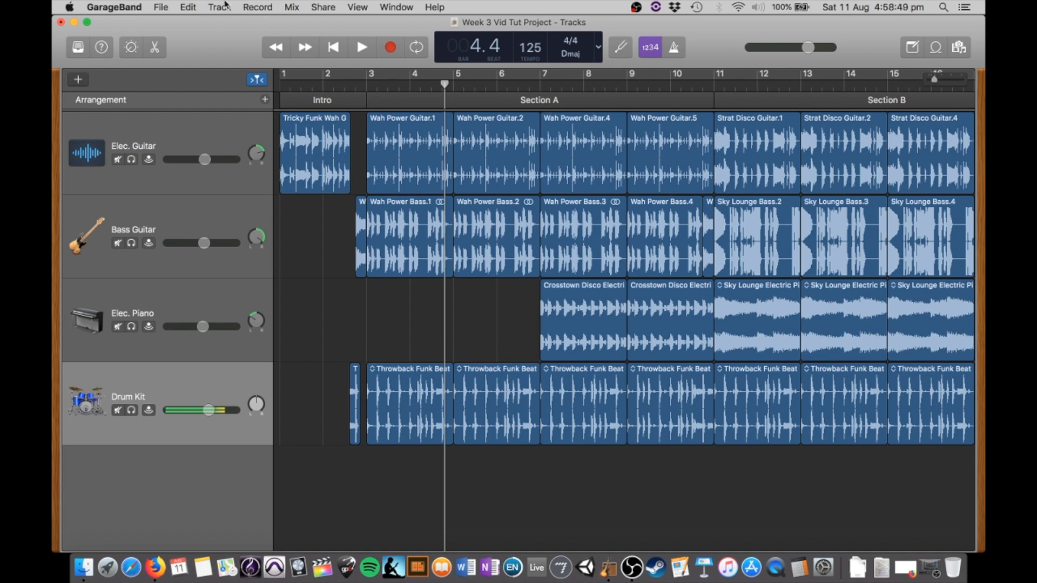
Step: Show the tempo track and lower the Intro section's tempo to 119
{"action": "left_click", "coordinate": [219, 7]}
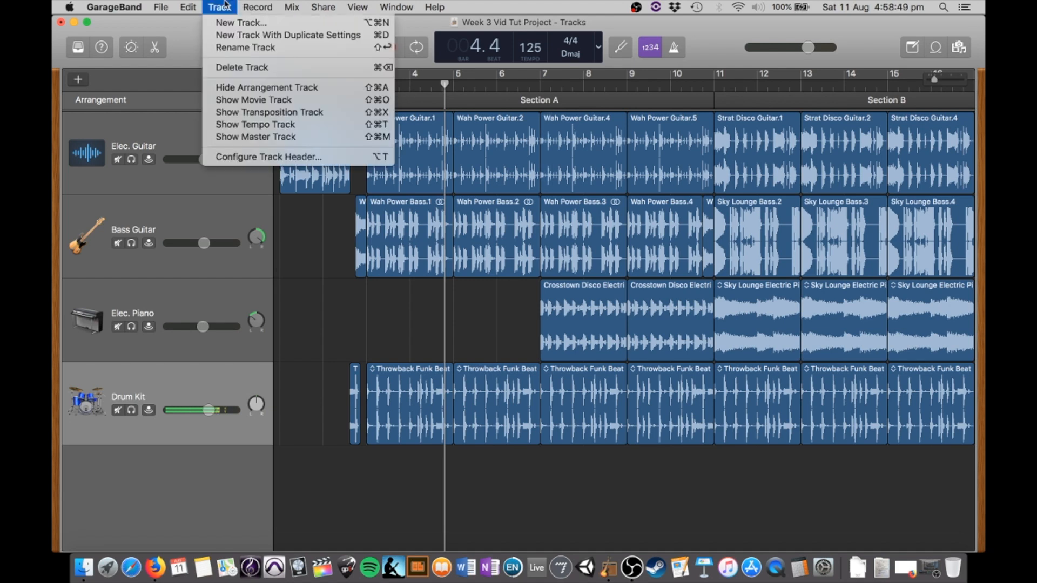
{"action": "left_click", "coordinate": [250, 127]}
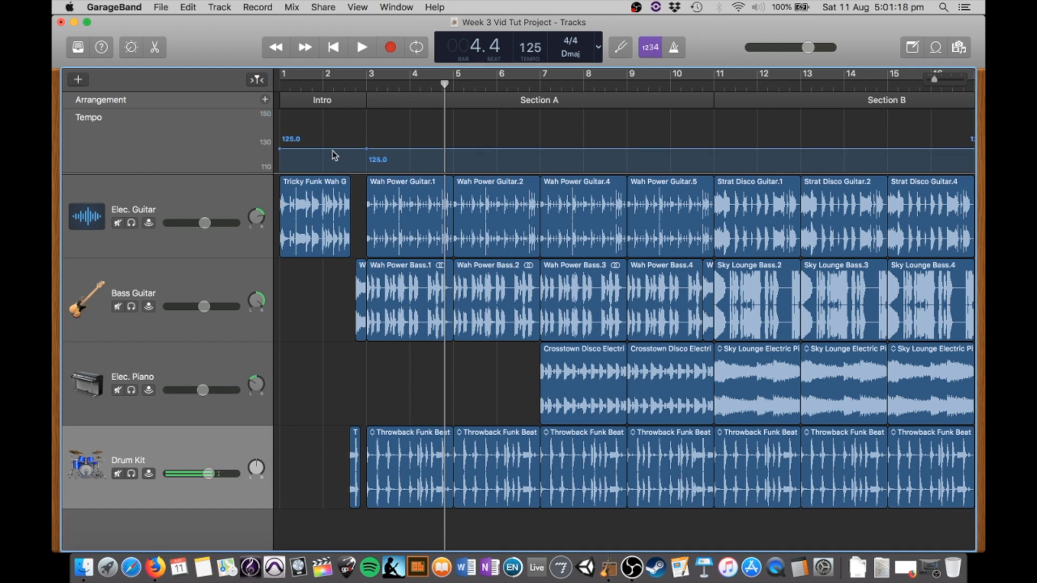
{"action": "mouse_move", "coordinate": [338, 153]}
{"action": "left_mouse_down"}
{"action": "mouse_move", "coordinate": [339, 170]}
{"action": "mouse_move", "coordinate": [340, 156]}
{"action": "left_mouse_up"}
Step: Add a tempo point at bar 11, the start of Section B, and raise the tempo from there to 134
{"action": "scroll", "coordinate": [668, 151], "scroll_direction": "right", "scroll_amount": 3}
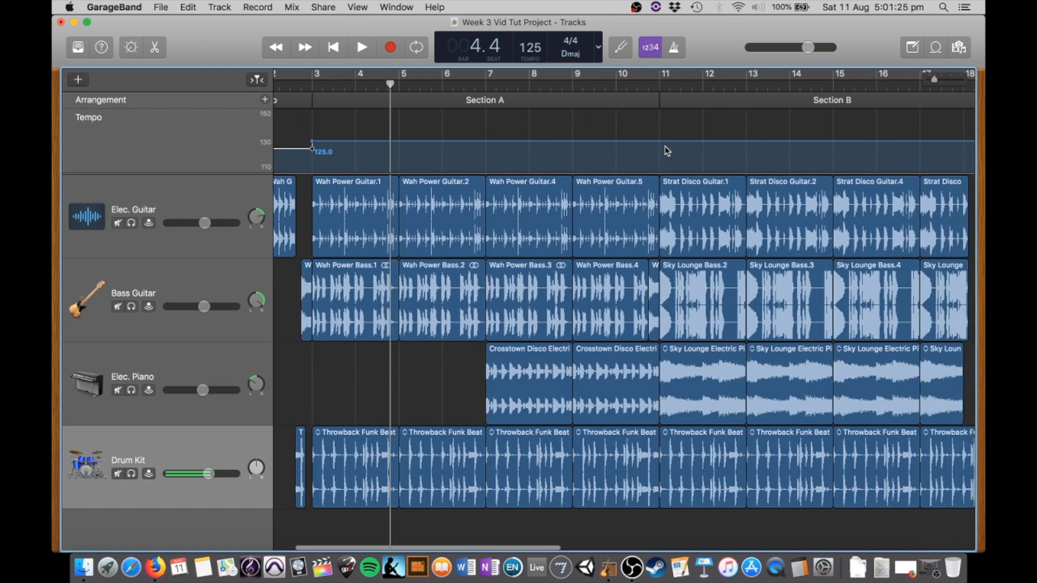
{"action": "left_click", "coordinate": [659, 141]}
{"action": "left_click_drag", "start_coordinate": [679, 146], "coordinate": [679, 137]}
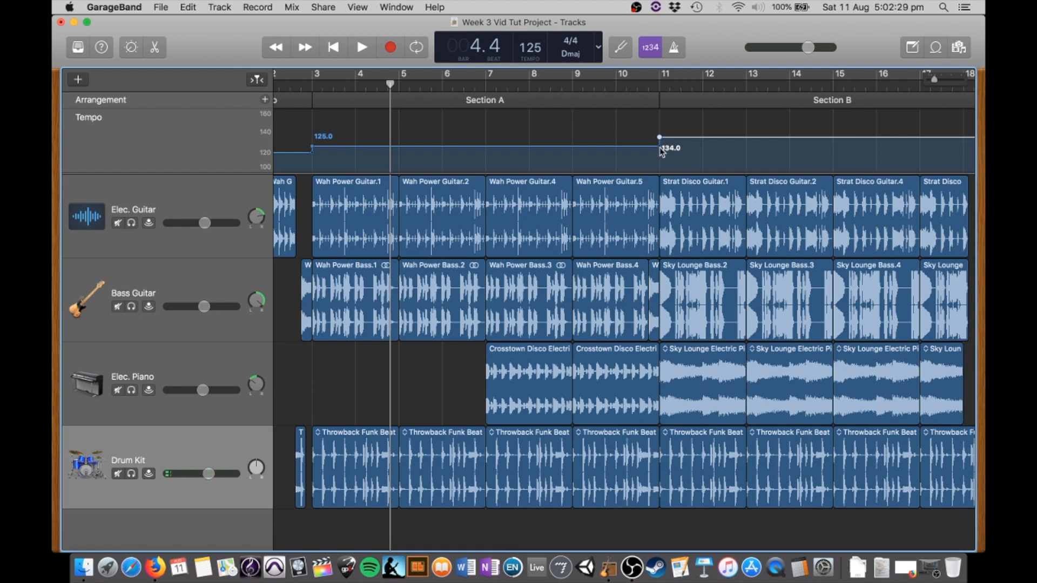
Step: Shape a gradual tempo ramp across Section A from bar 3 up to 153 at bar 11, and play it through
{"action": "left_click_drag", "start_coordinate": [661, 152], "coordinate": [455, 151]}
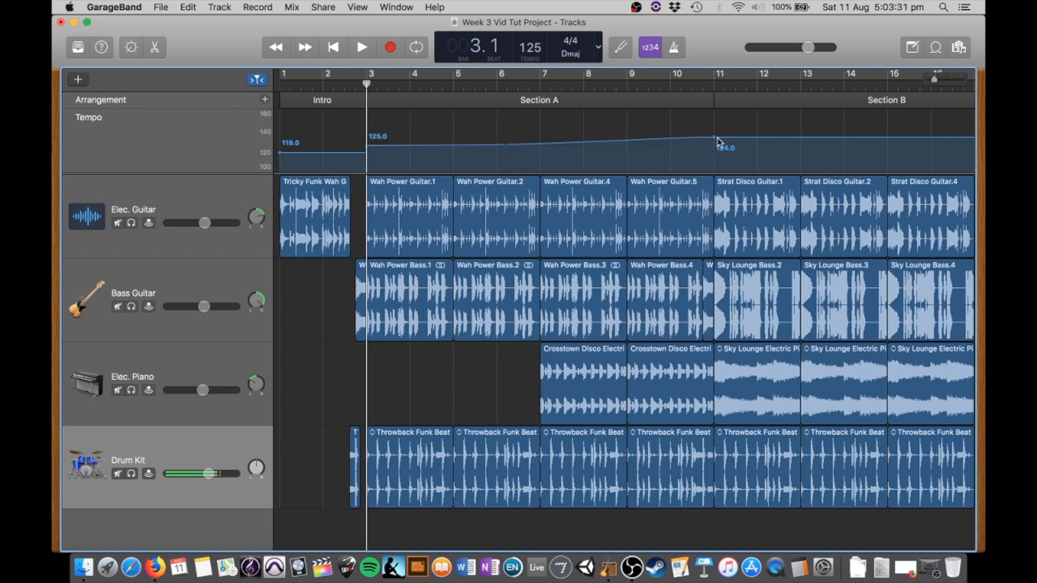
{"action": "left_click_drag", "start_coordinate": [714, 139], "coordinate": [718, 121]}
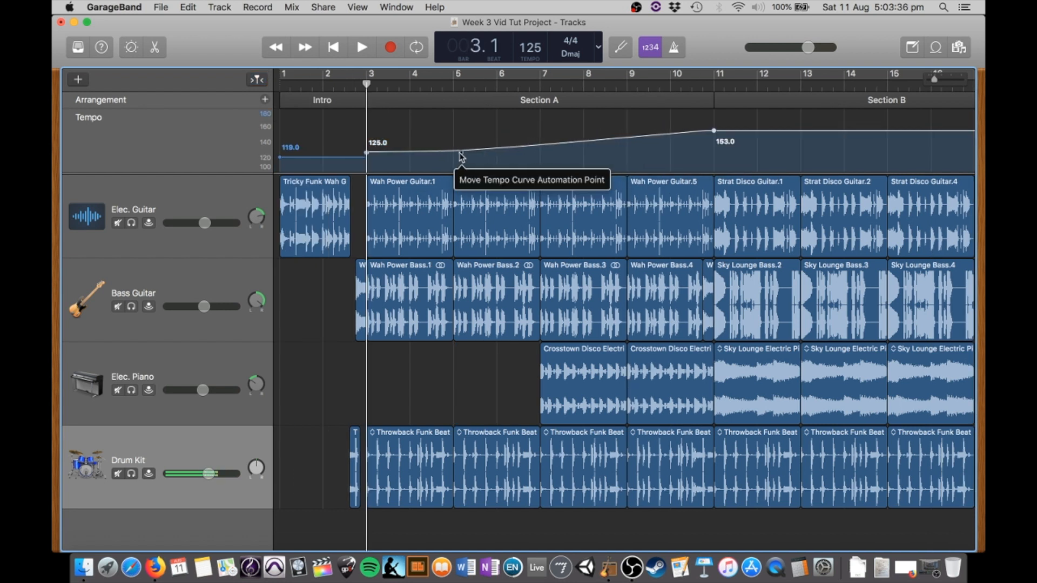
{"action": "left_click", "coordinate": [426, 149]}
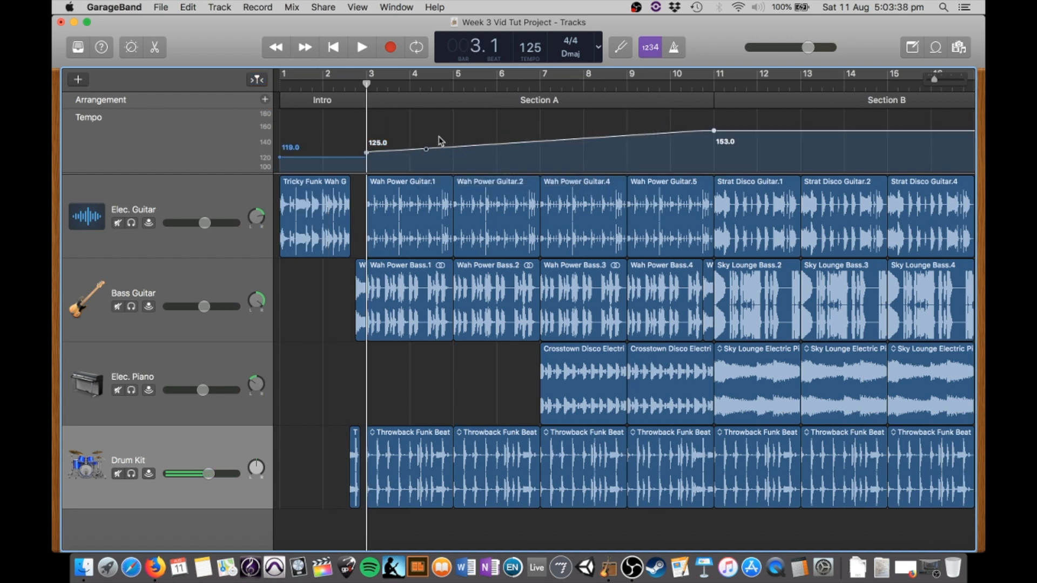
{"action": "key", "text": "space"}
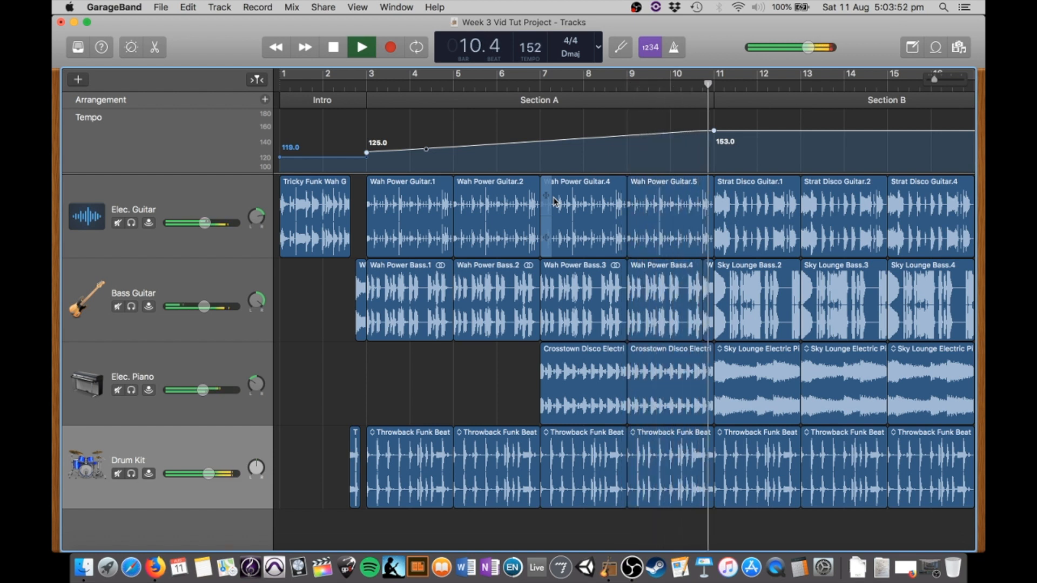
{"action": "key", "text": "space"}
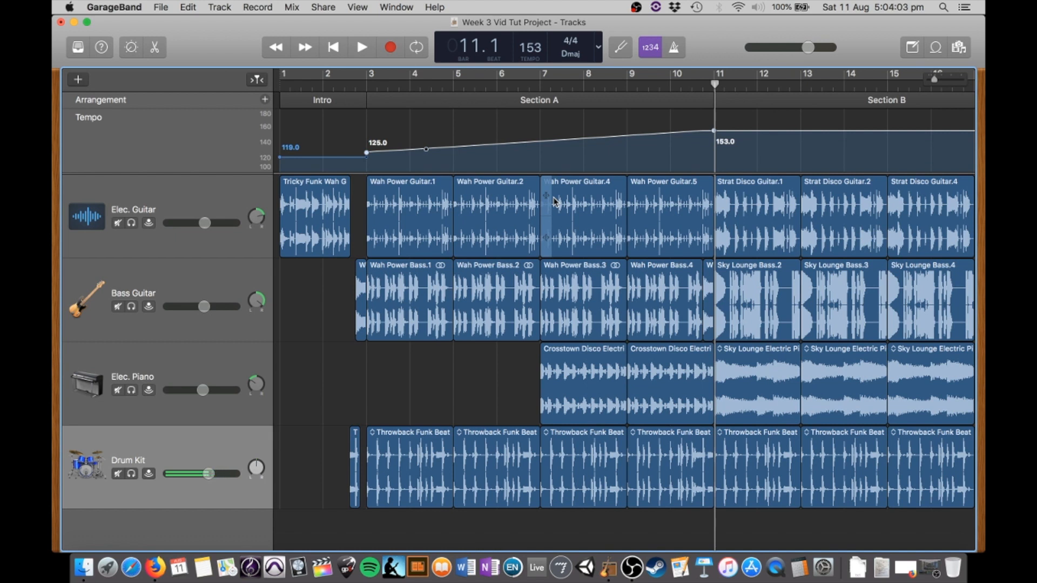
Step: Show track automation and draw a wavy volume curve on the Elec. Guitar track from bar 3 to about bar 9
{"action": "left_click", "coordinate": [292, 7]}
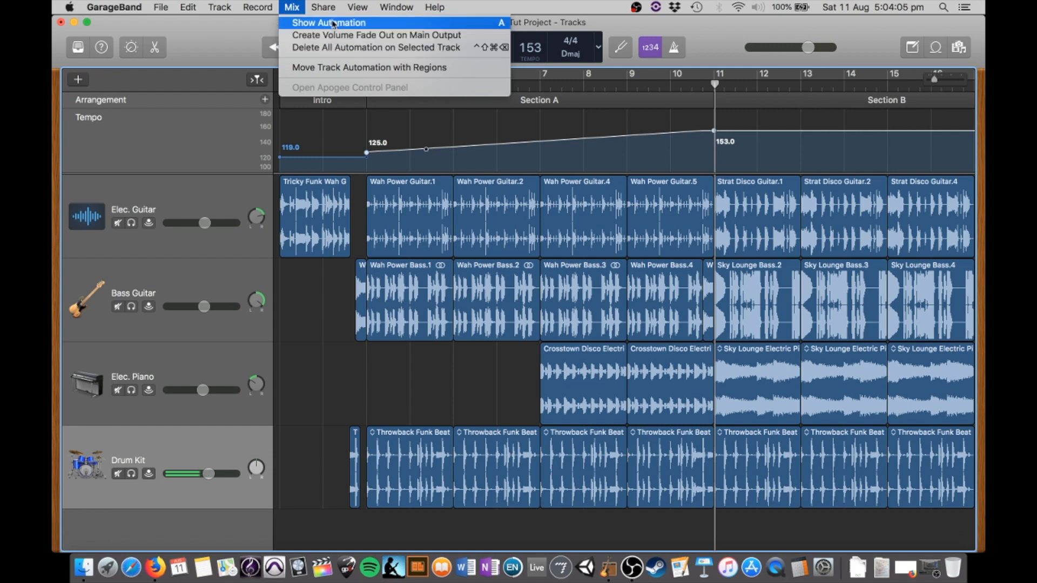
{"action": "left_click", "coordinate": [333, 22]}
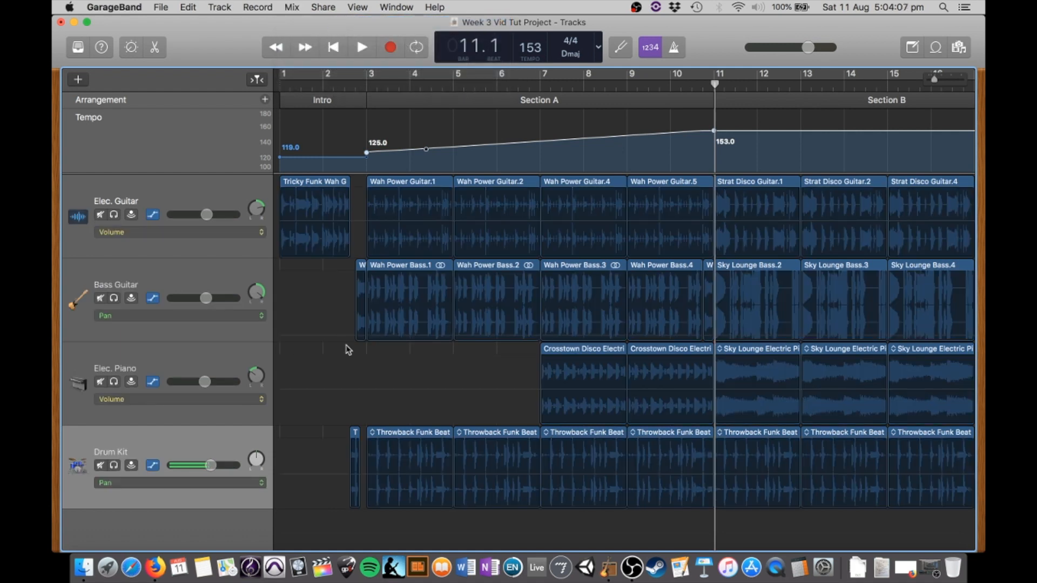
{"action": "left_click", "coordinate": [232, 198]}
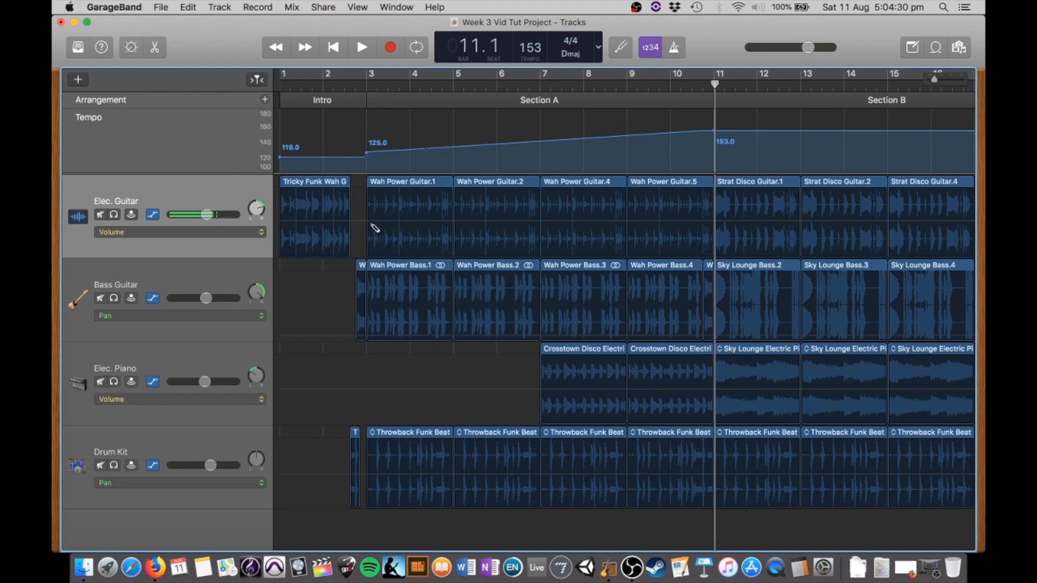
{"action": "mouse_move", "coordinate": [374, 228]}
{"action": "left_mouse_down"}
{"action": "mouse_move", "coordinate": [406, 204]}
{"action": "mouse_move", "coordinate": [485, 237]}
{"action": "mouse_move", "coordinate": [548, 239]}
{"action": "mouse_move", "coordinate": [621, 217]}
{"action": "left_mouse_up"}
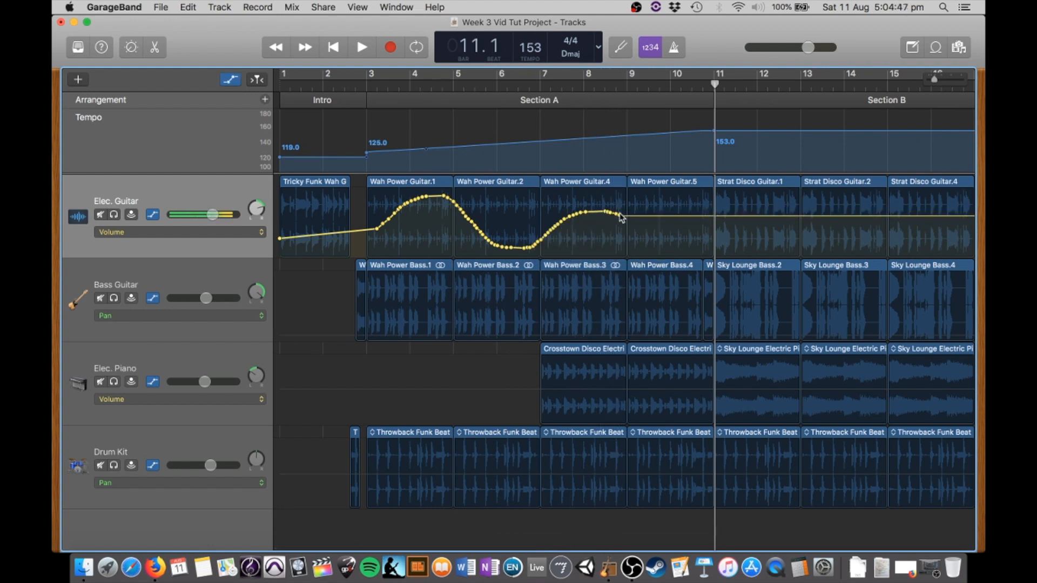
Step: Add a tempo point of 158 midway between bars 5 and 6, and bend the ramp from bar 3 into a curve
{"action": "left_click_drag", "start_coordinate": [493, 160], "coordinate": [481, 126]}
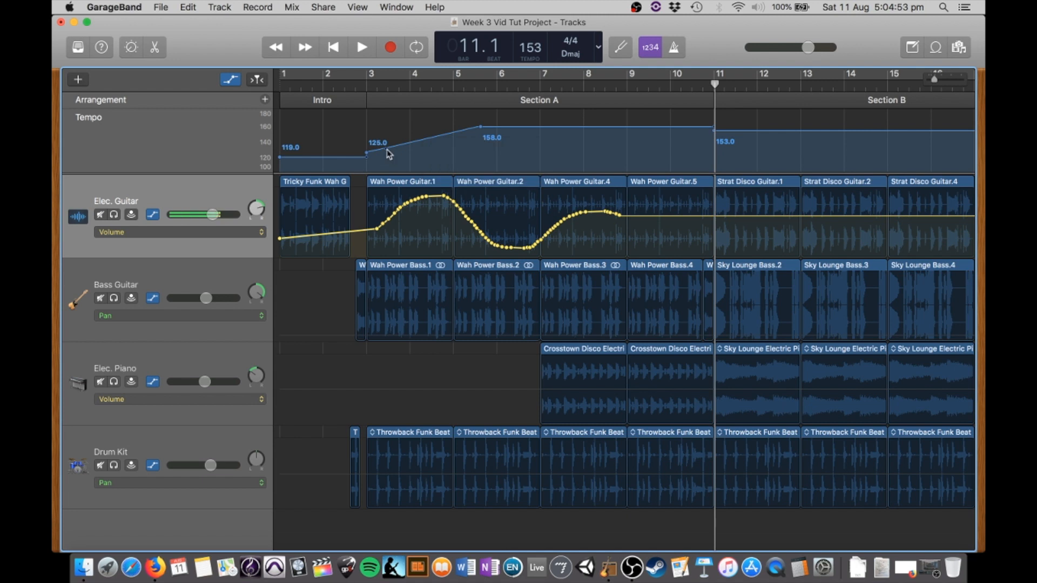
{"action": "left_click_drag", "start_coordinate": [386, 149], "coordinate": [416, 150]}
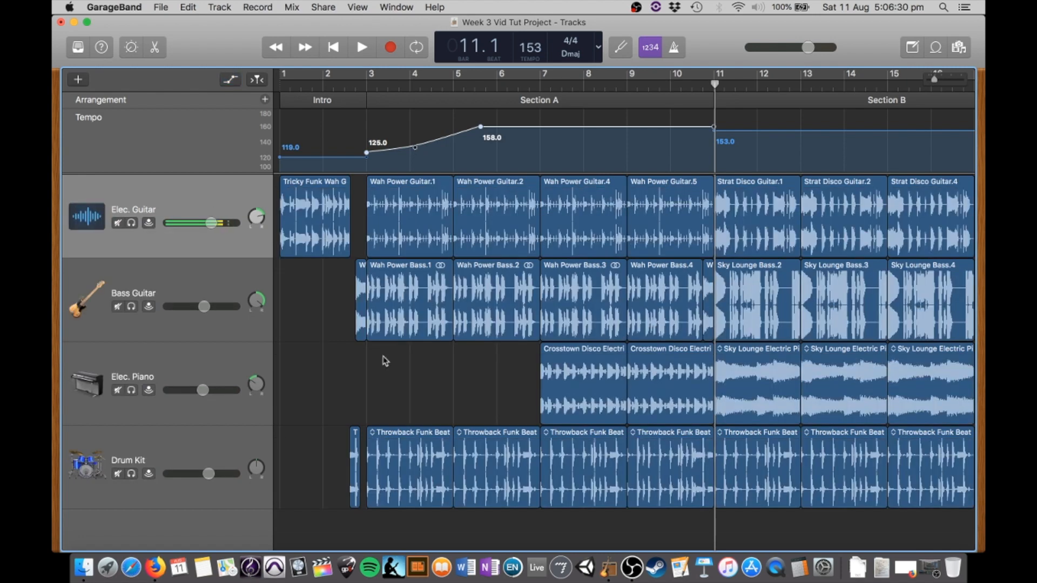
Step: Extend the start of the Intro's short Drum Kit fill backward, and trim it to just before the bass slide begins
{"action": "left_click", "coordinate": [354, 475]}
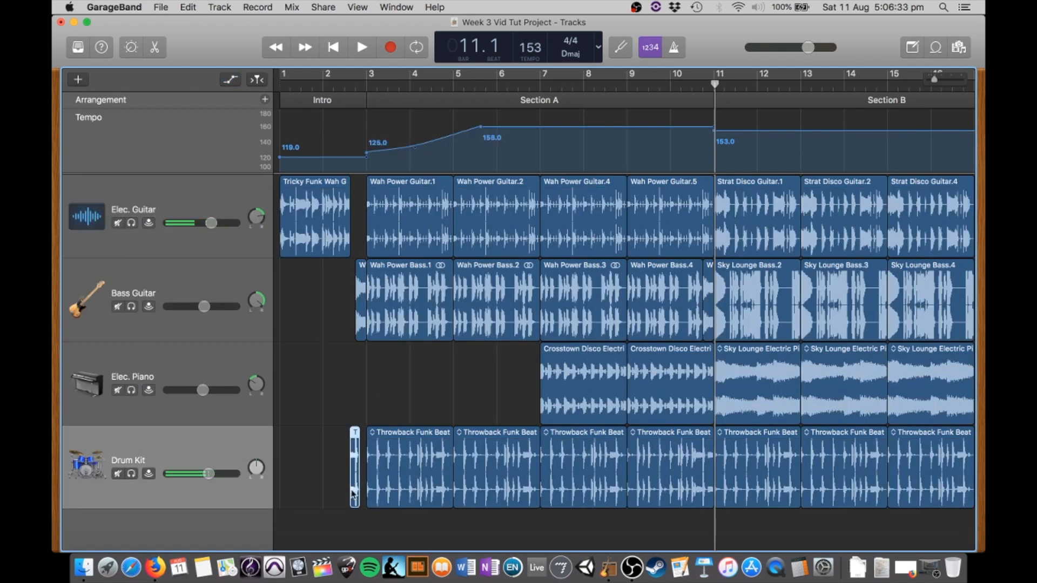
{"action": "scroll", "coordinate": [351, 492], "scroll_direction": "up", "scroll_amount": 10}
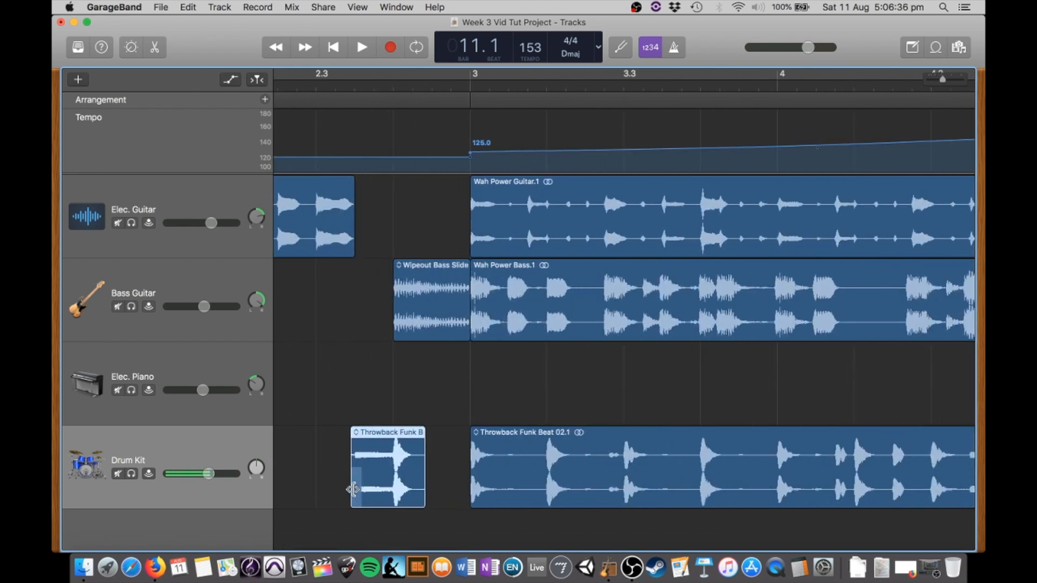
{"action": "left_click_drag", "start_coordinate": [354, 490], "coordinate": [681, 429]}
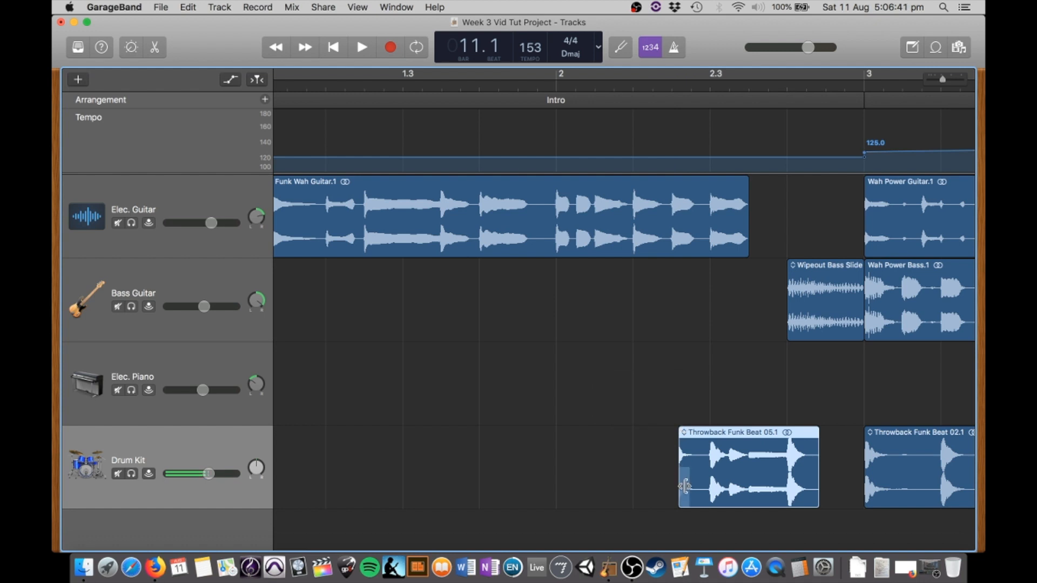
{"action": "left_click_drag", "start_coordinate": [683, 486], "coordinate": [784, 487]}
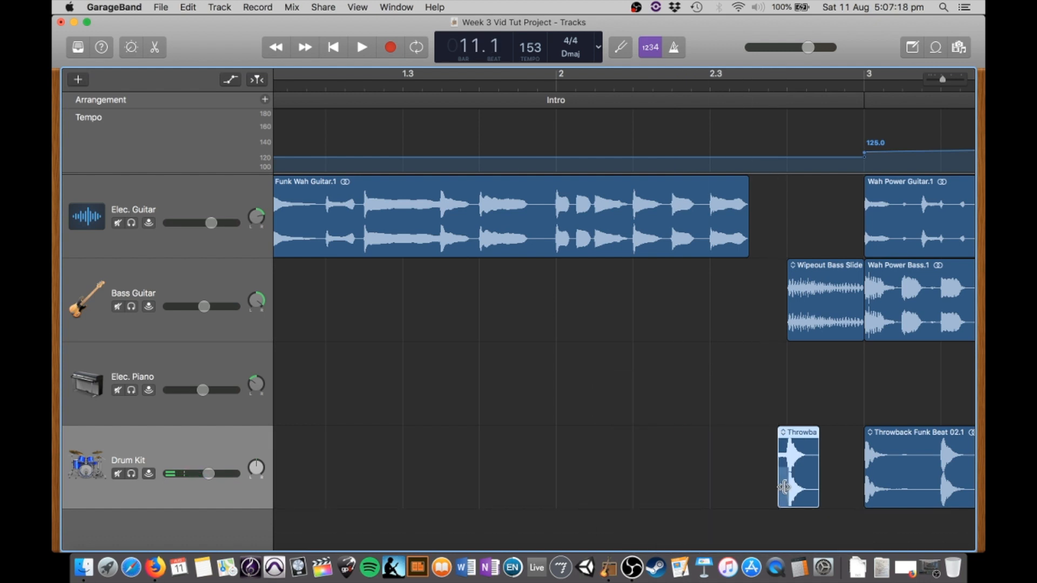